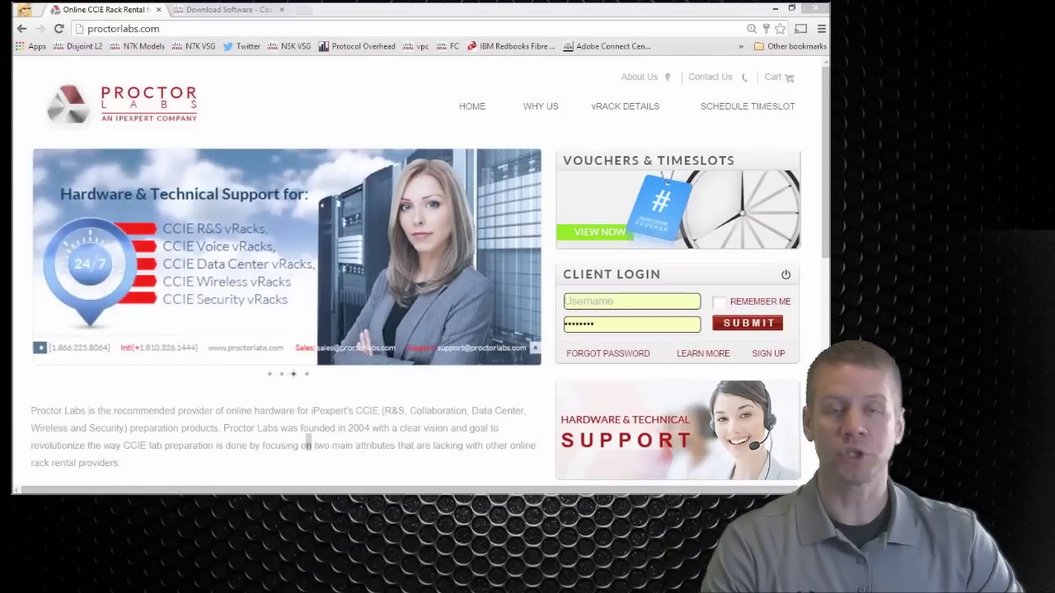
# Step: Go from vRack details to the CCIE Routing & Switching vRacks rental page
pyautogui.click(602, 113)
pyautogui.scroll(-15, 443, 176)
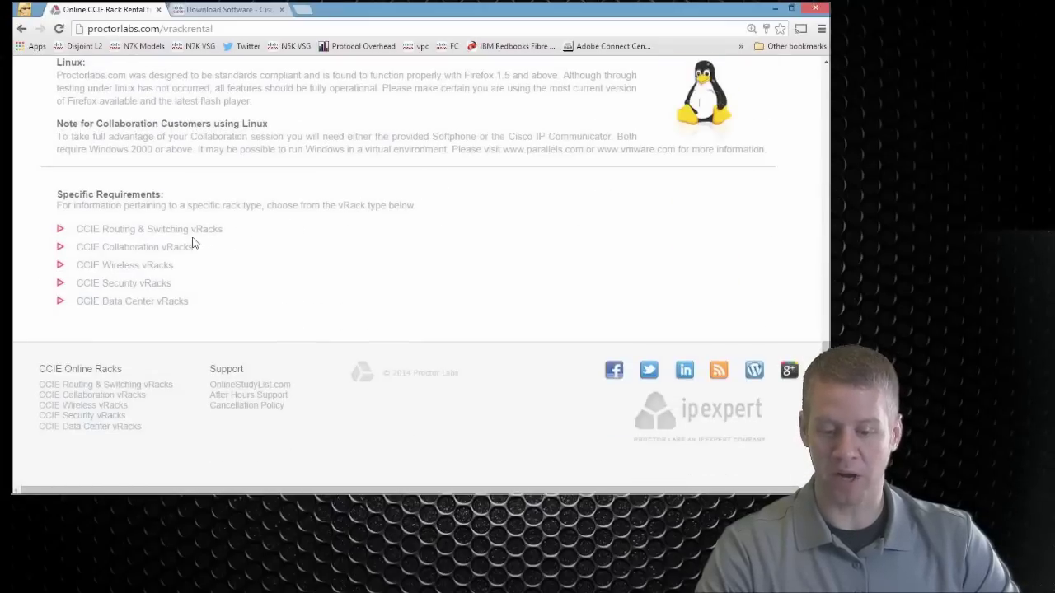
pyautogui.click(119, 236)
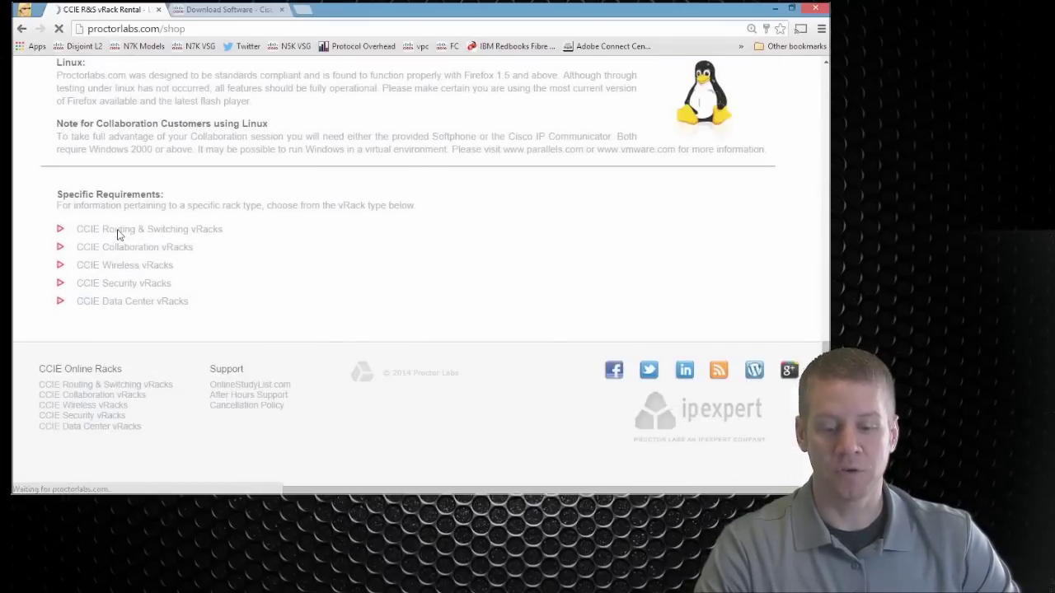
pyautogui.scroll(-2, 261, 242)
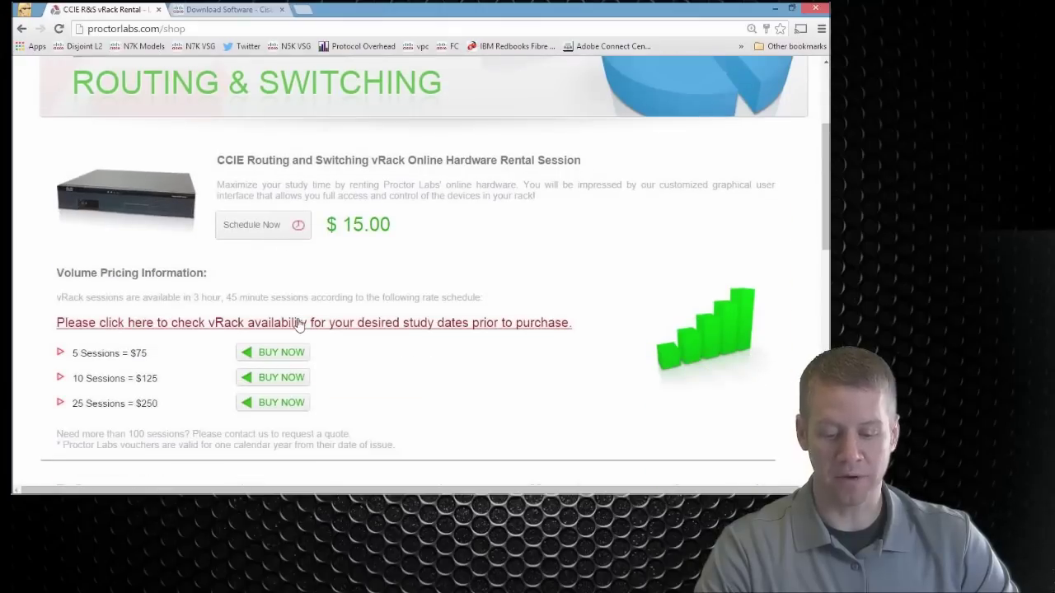
pyautogui.scroll(-2, 298, 323)
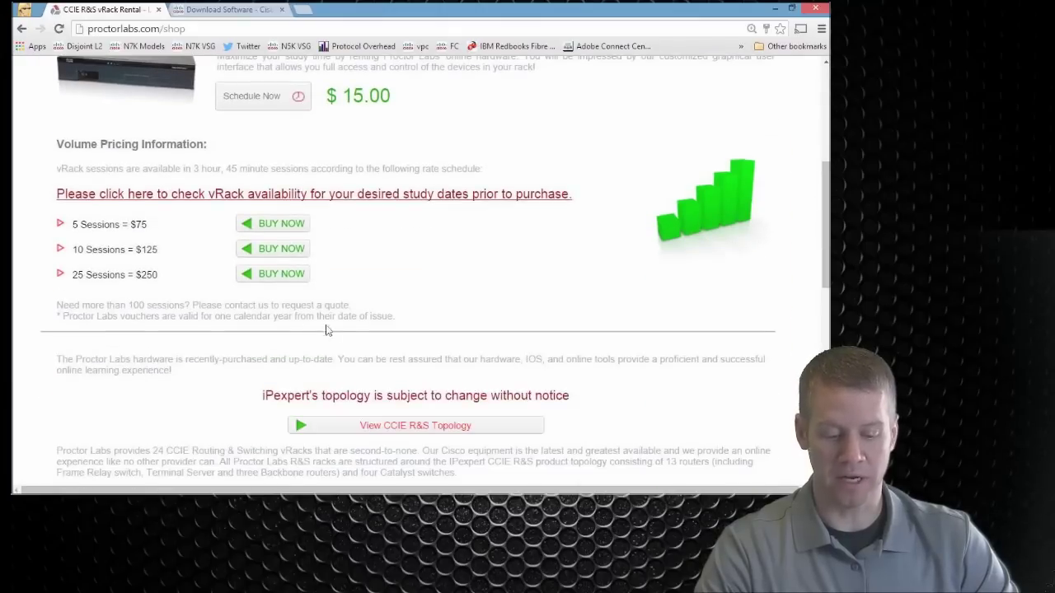
# Step: View the CCIE R&S lab topology diagram, zoomed out to fit the screen
pyautogui.click(422, 426)
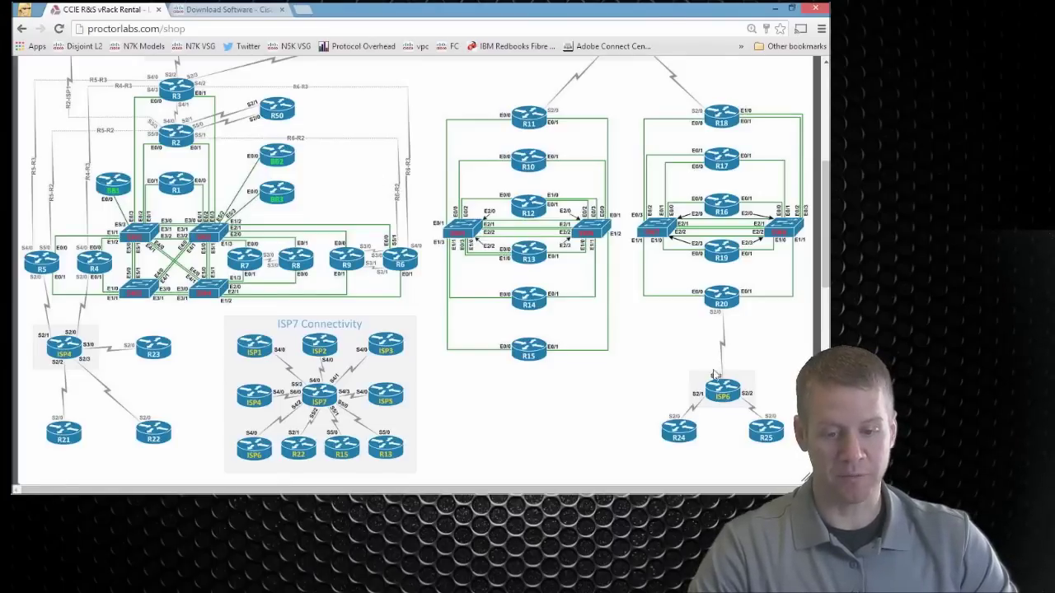
pyautogui.hotkey('ctrl', '-')
pyautogui.scroll(1, 511, 229)
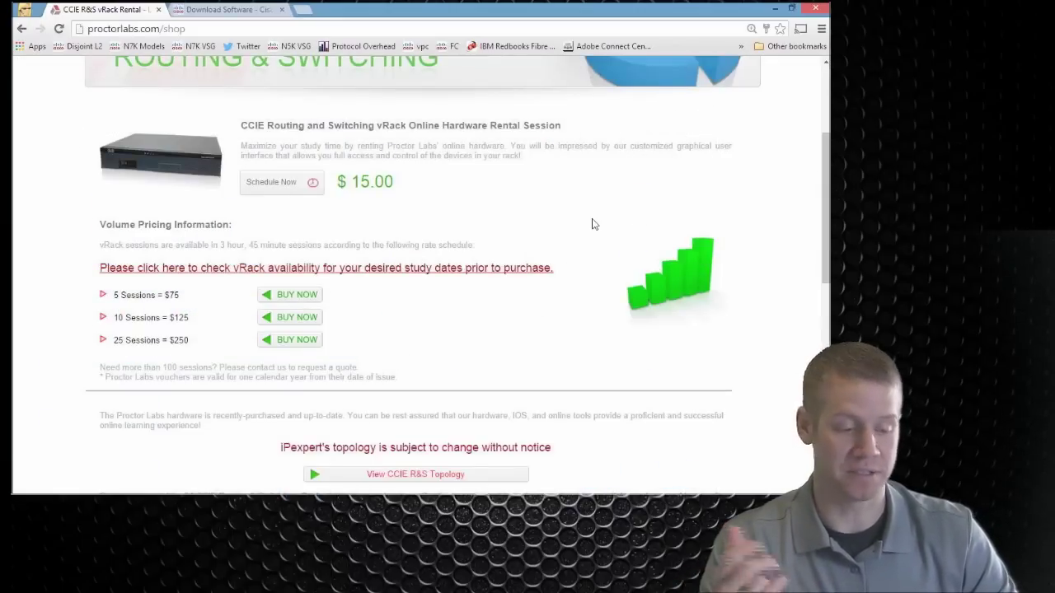
# Step: Log in via Client Login on the home page with the student username and password, declining password saving
pyautogui.scroll(3, 593, 226)
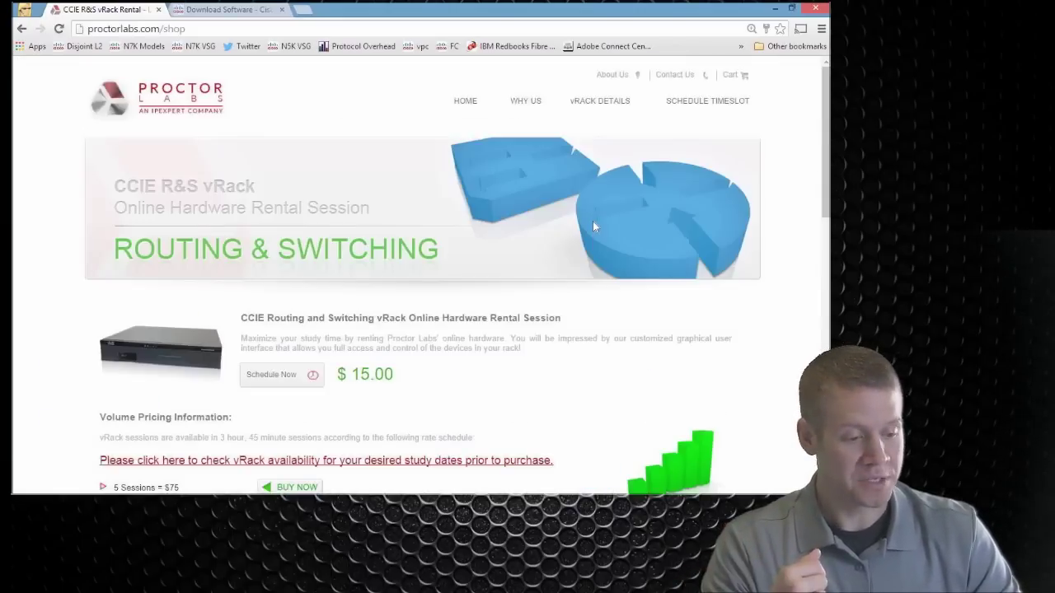
pyautogui.click(466, 100)
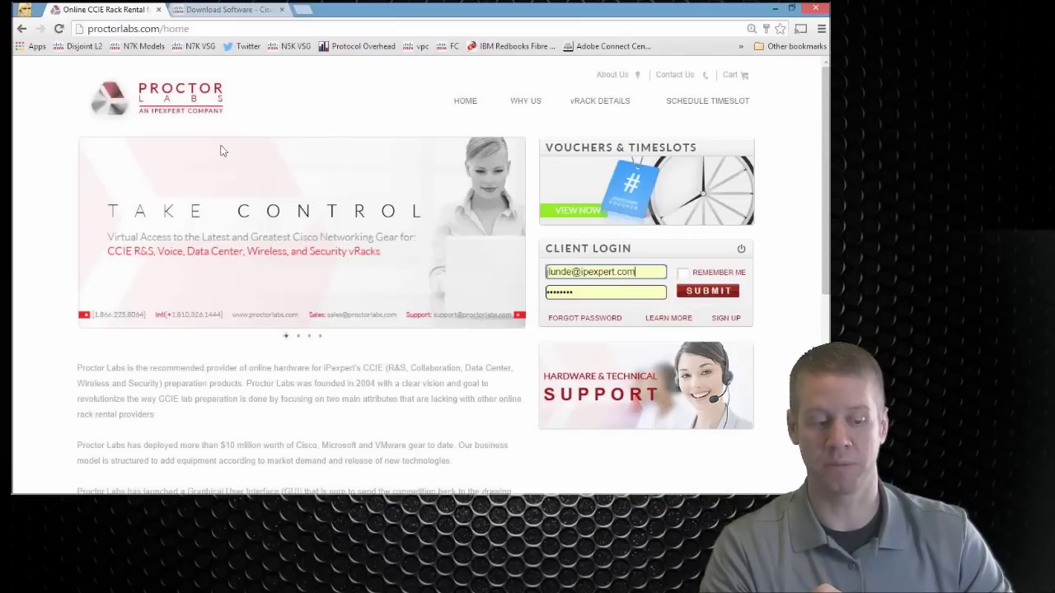
pyautogui.moveTo(654, 267); pyautogui.dragTo(475, 264)
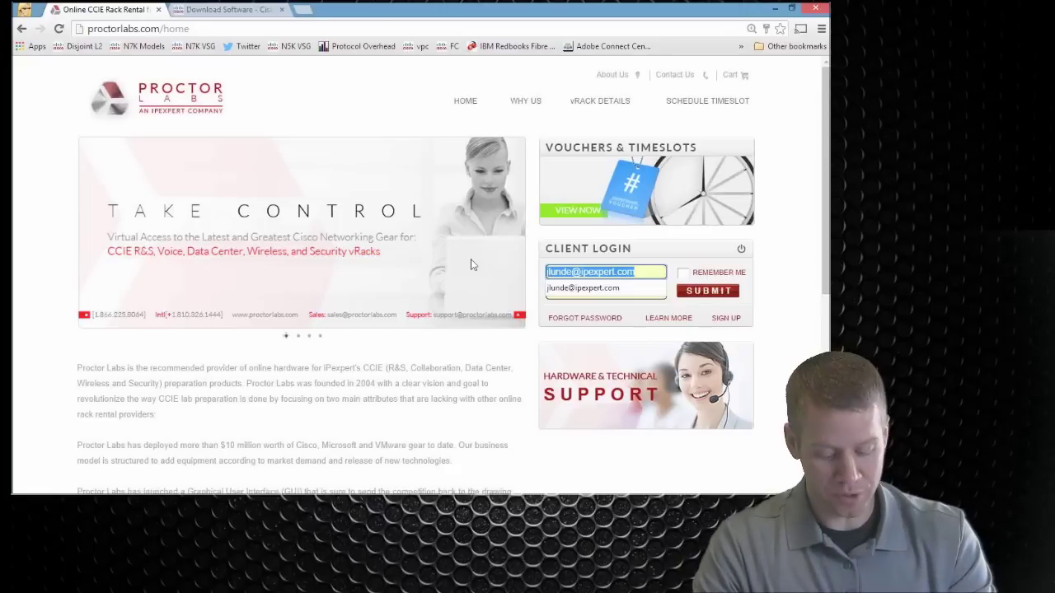
pyautogui.write('student1')
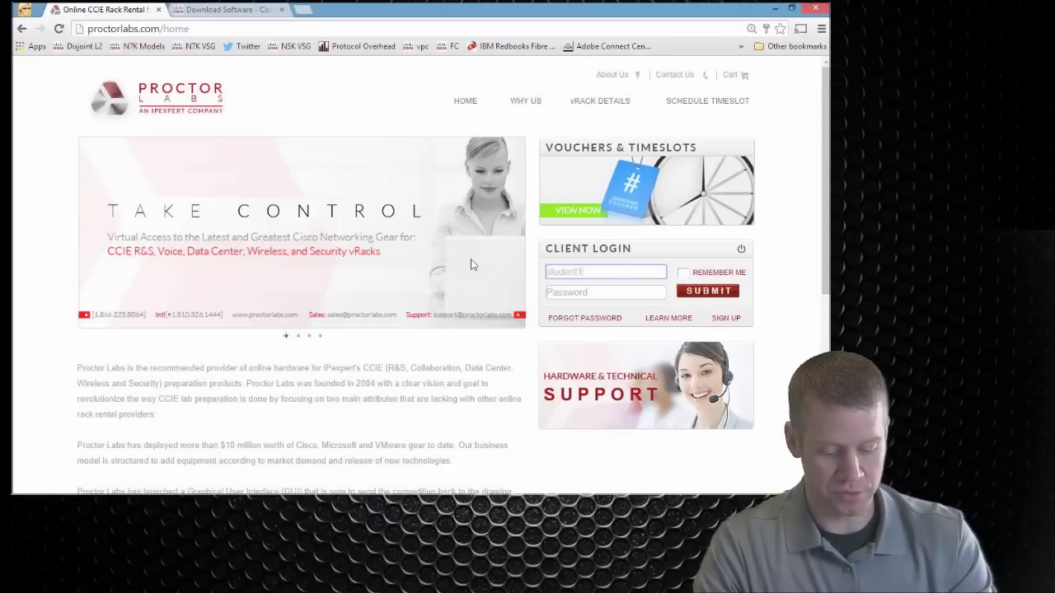
pyautogui.write('059')
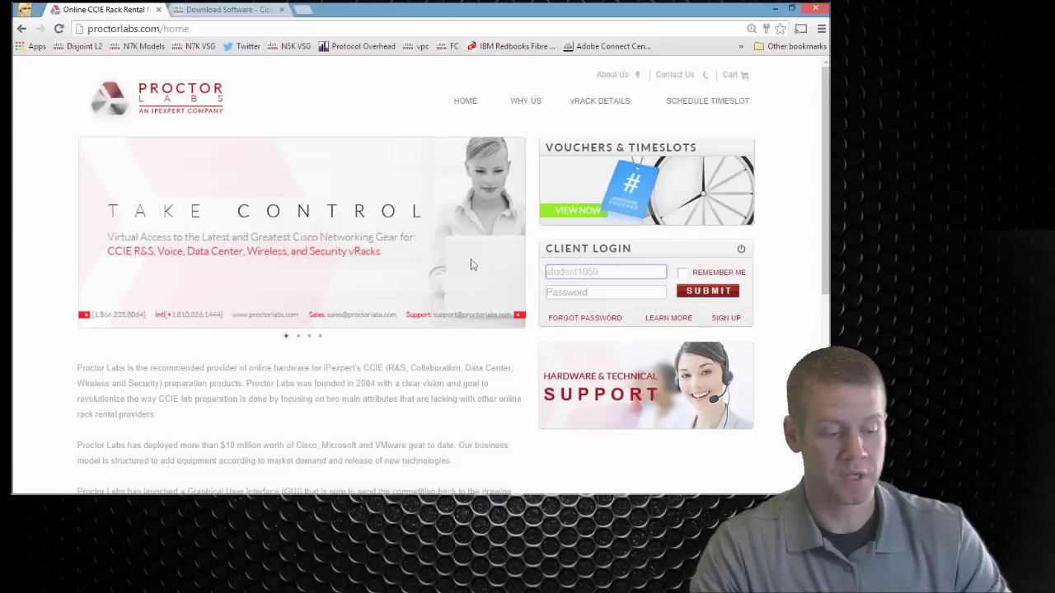
pyautogui.click(559, 291)
pyautogui.write('•••••')
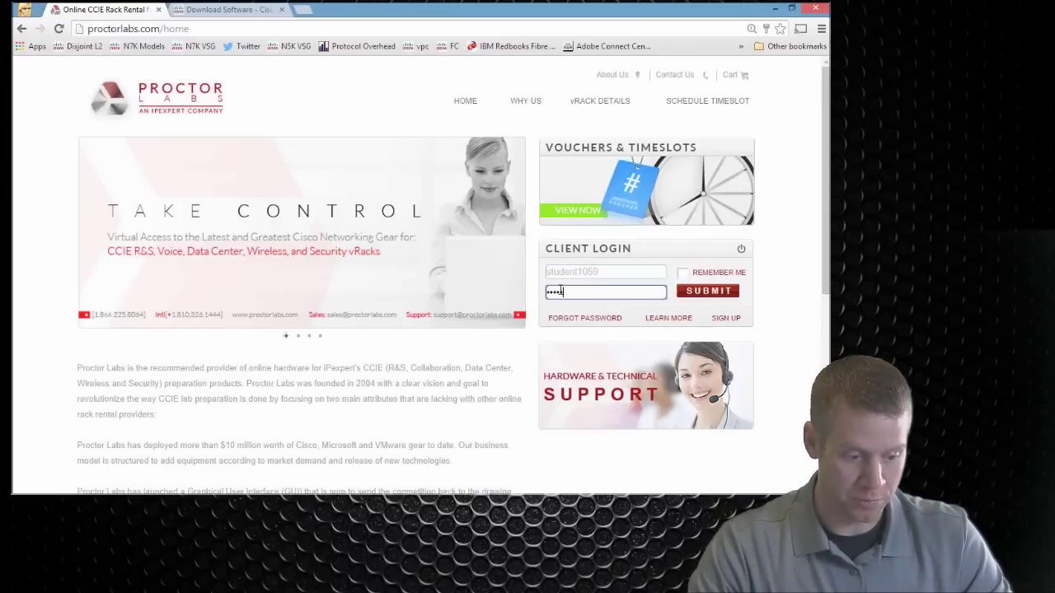
pyautogui.click(708, 291)
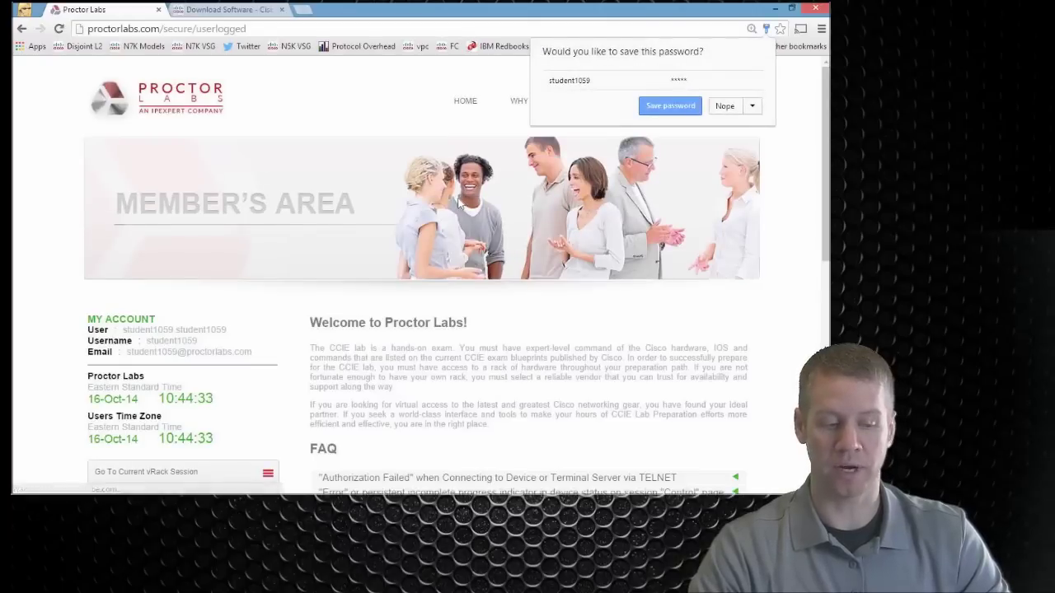
pyautogui.click(725, 106)
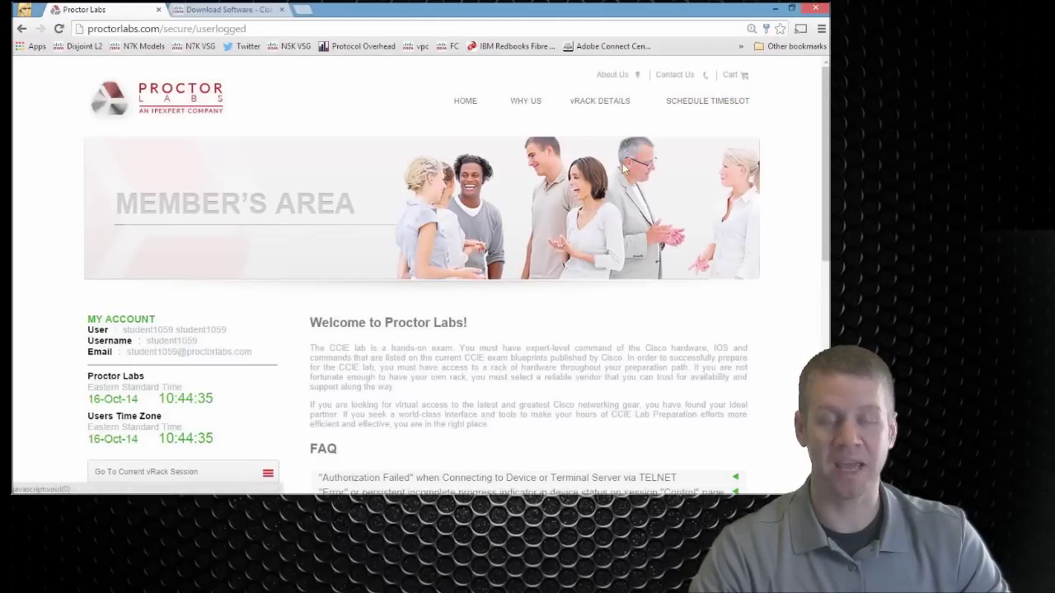
pyautogui.scroll(-3, 384, 188)
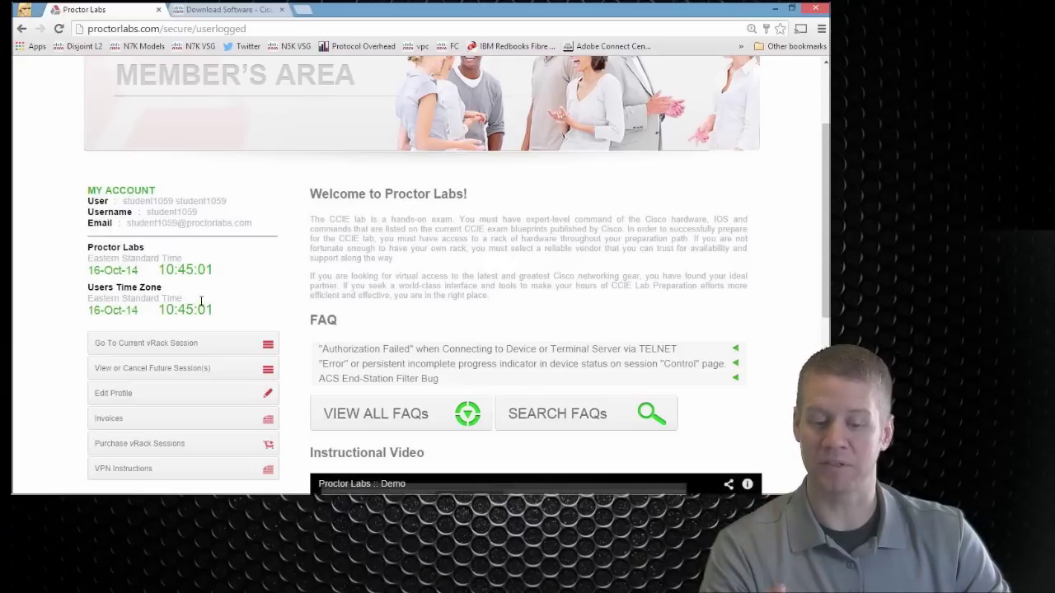
# Step: Enter the current vRack session, accept the conditions of use, set zoom to 110%, and highlight the pod name
pyautogui.click(213, 353)
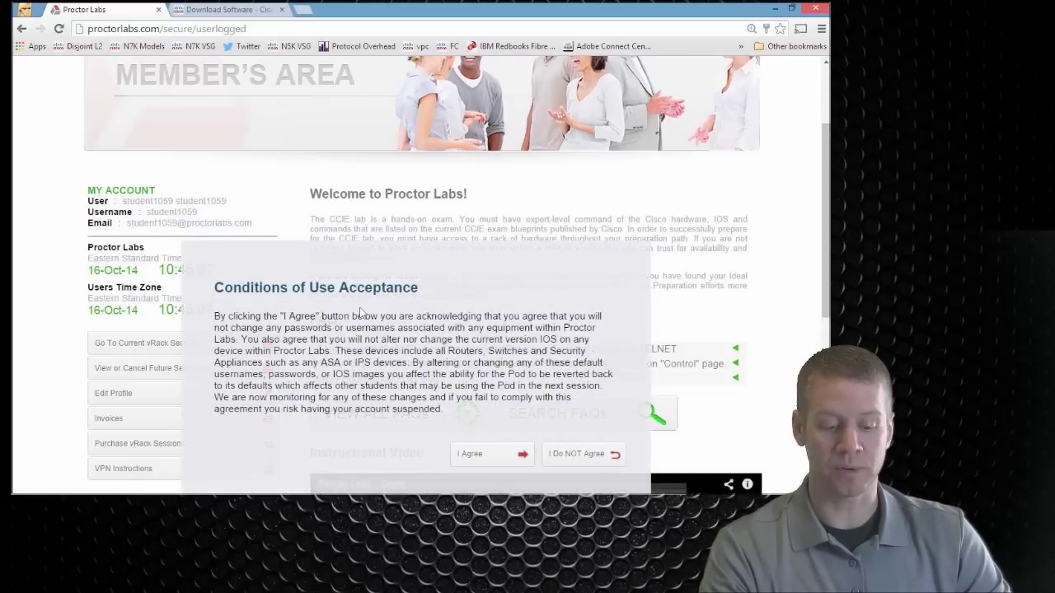
pyautogui.scroll(-1, 379, 313)
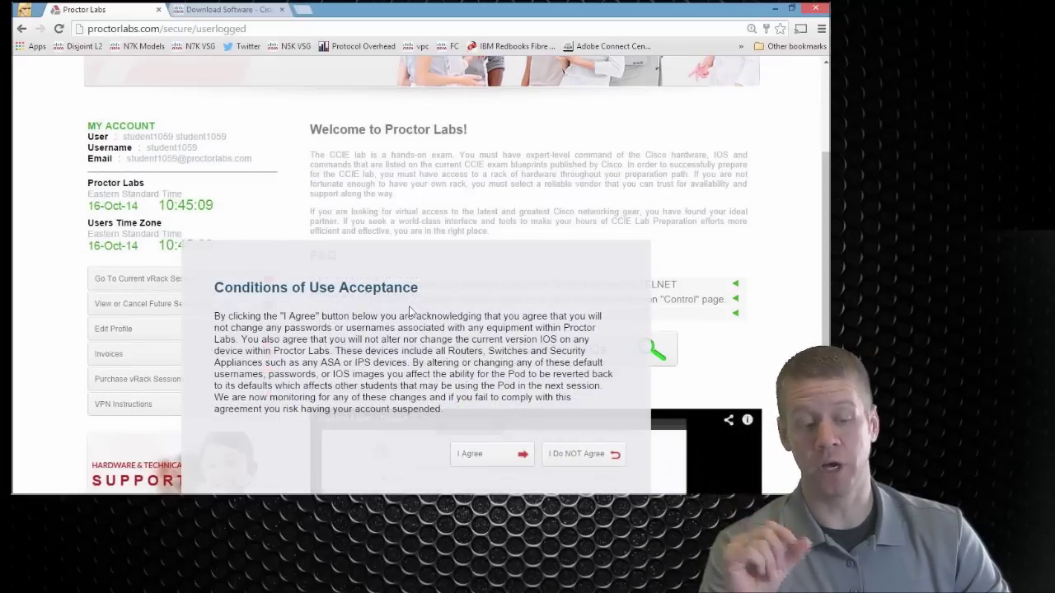
pyautogui.click(482, 458)
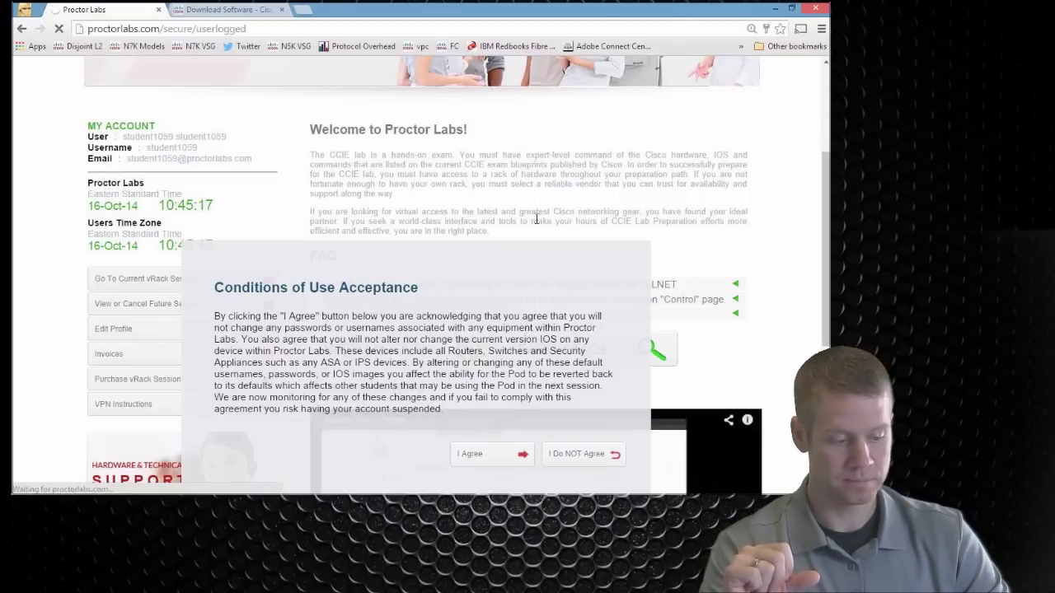
pyautogui.hotkey('ctrl', '-')
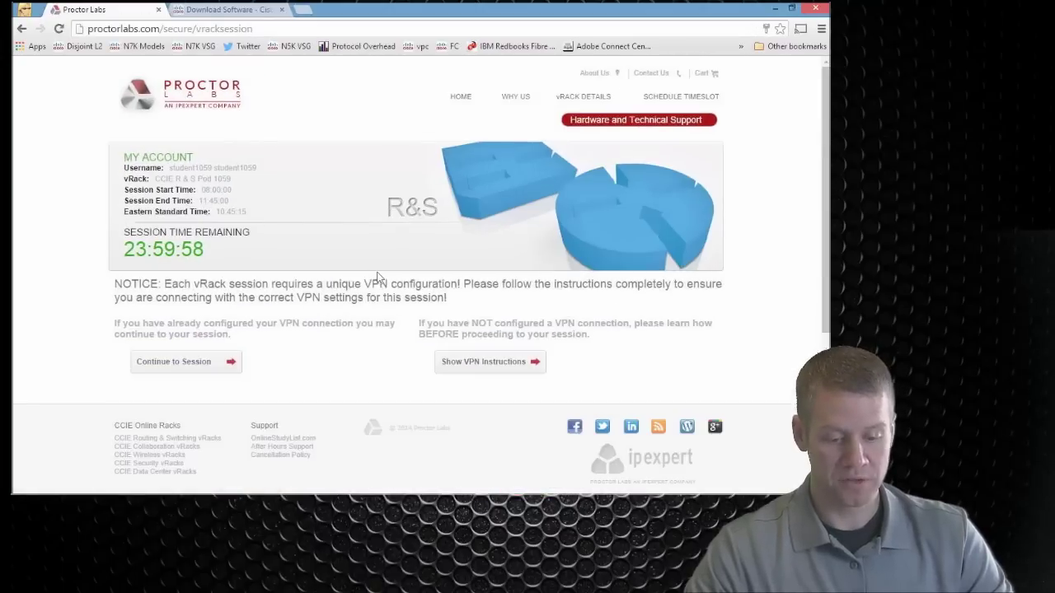
pyautogui.hotkey('ctrl', '+')
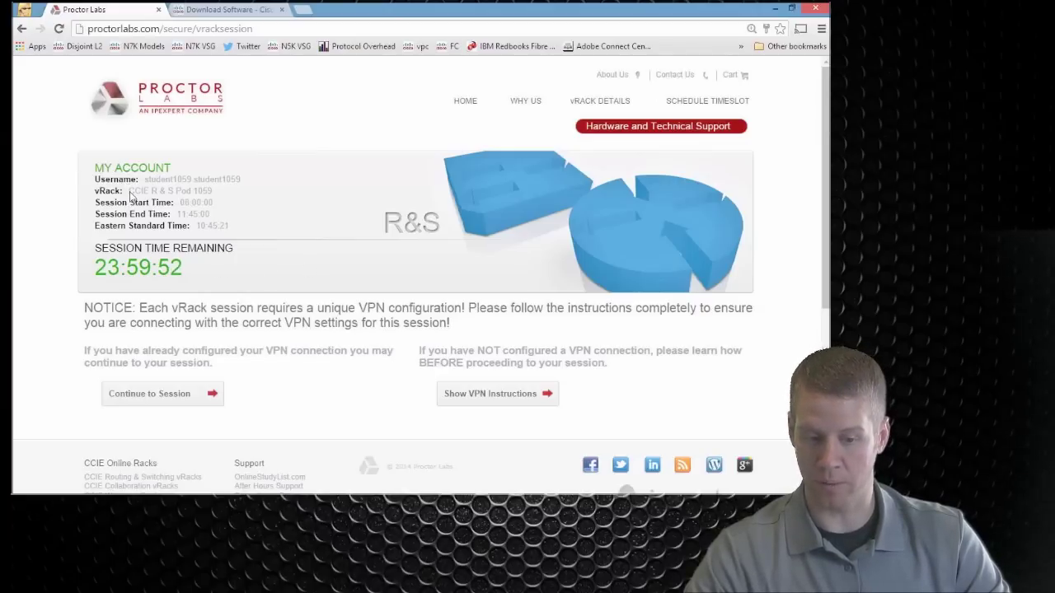
pyautogui.moveTo(130, 195); pyautogui.dragTo(228, 190)
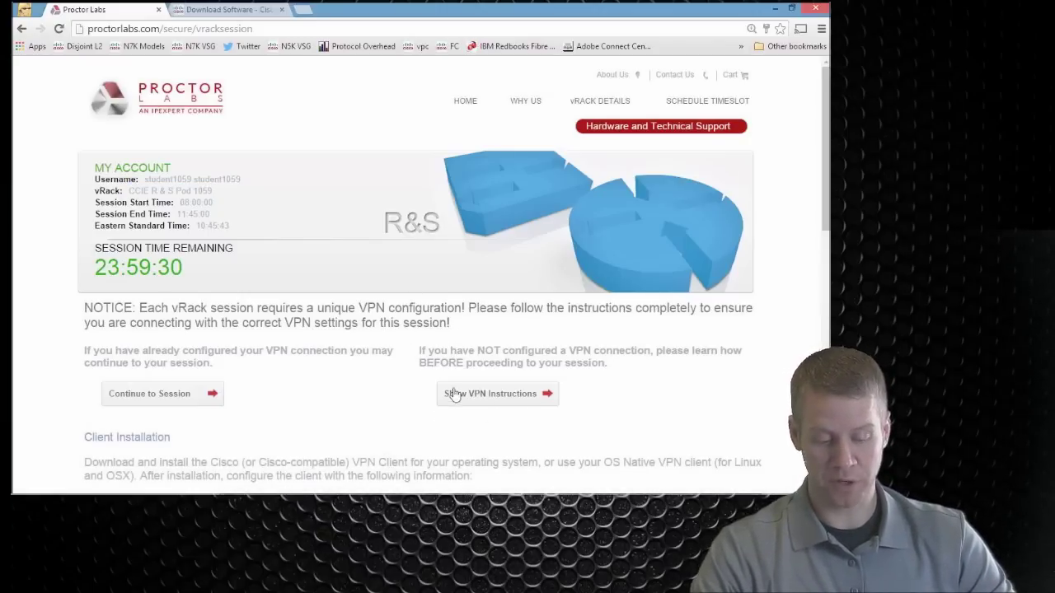
# Step: Highlight the R&S column of VPN settings and bring the Cisco VPN Client window up over the page
pyautogui.scroll(-3, 453, 393)
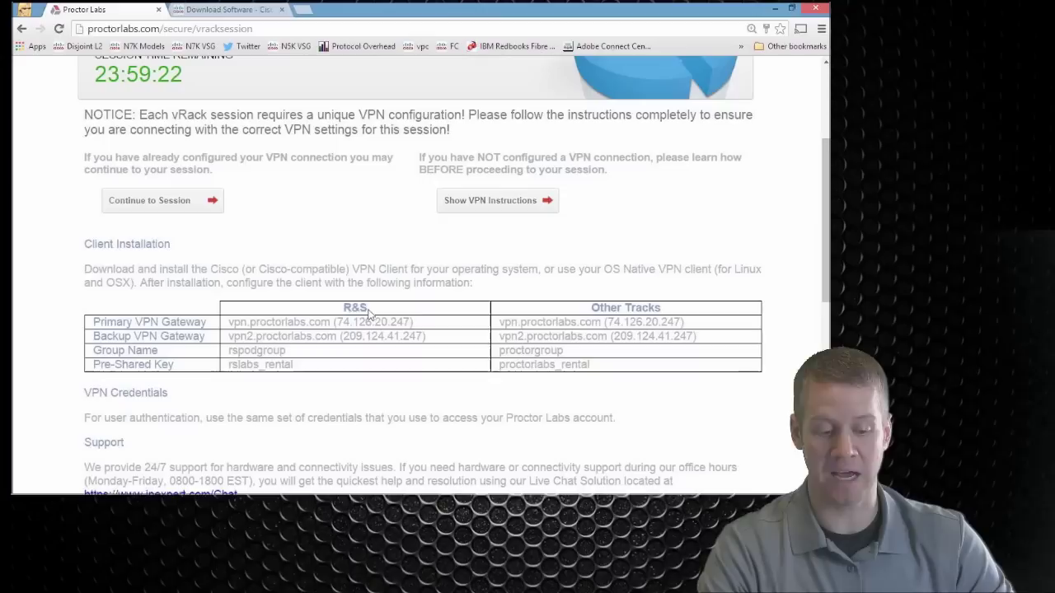
pyautogui.moveTo(342, 310); pyautogui.dragTo(363, 307)
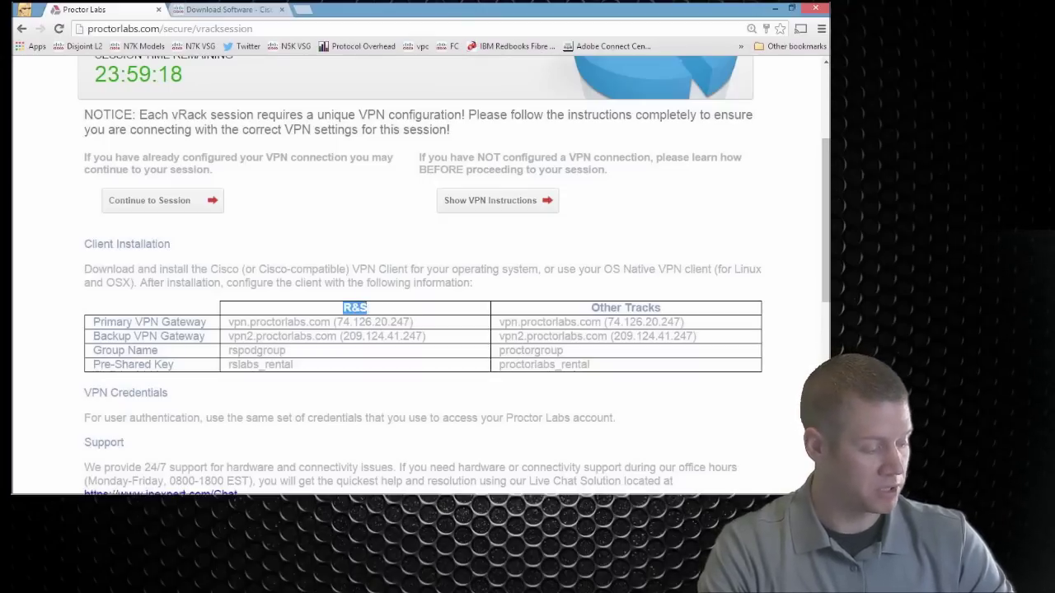
pyautogui.hotkey('alt', 'Tab')
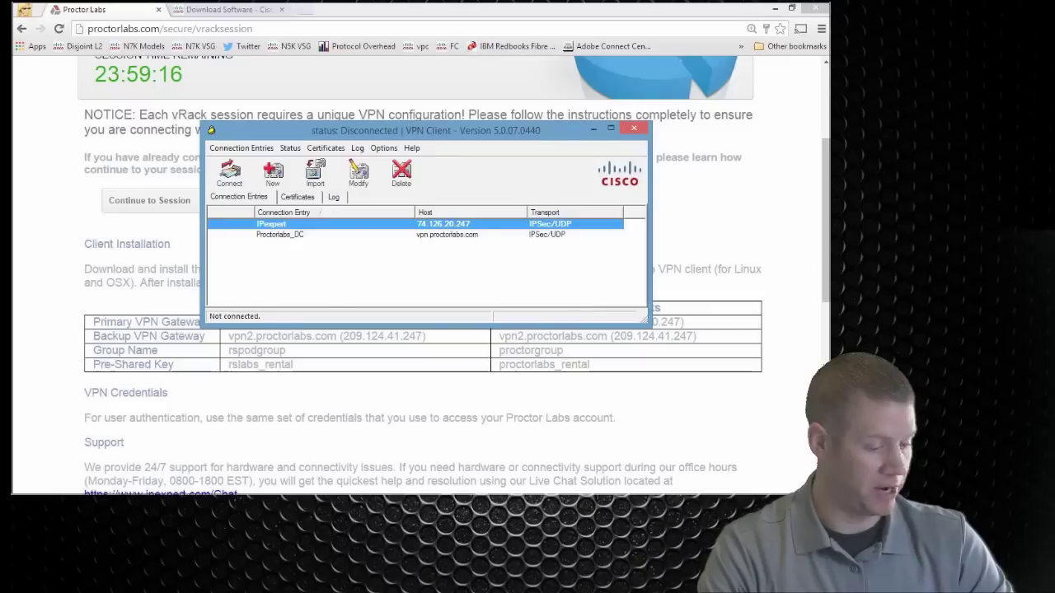
pyautogui.moveTo(500, 134); pyautogui.dragTo(495, 99)
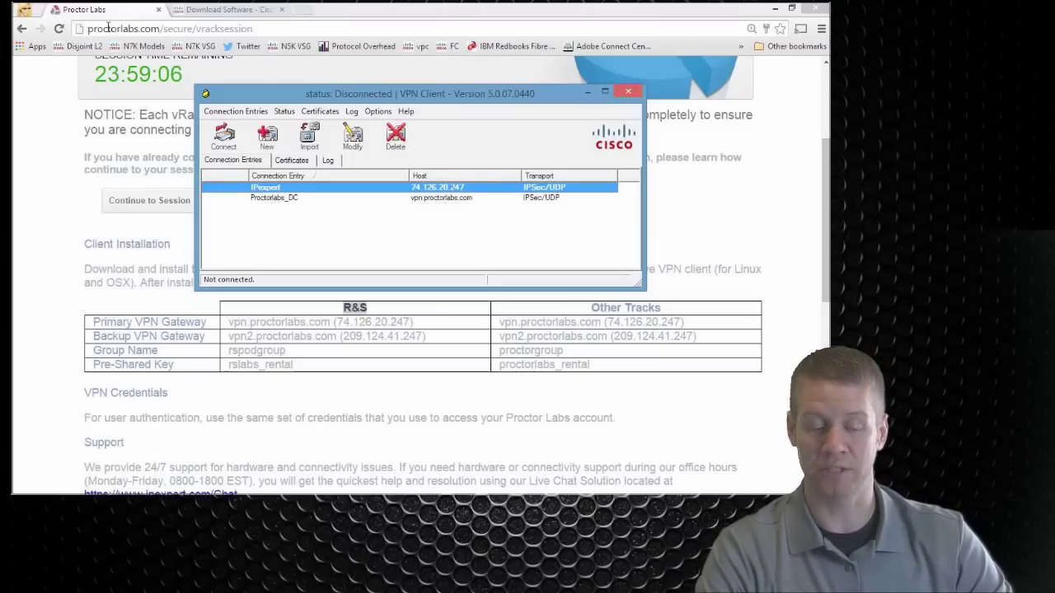
# Step: Browse the Cisco Download Software page's download history and popular products, enlarging the page
pyautogui.click(216, 8)
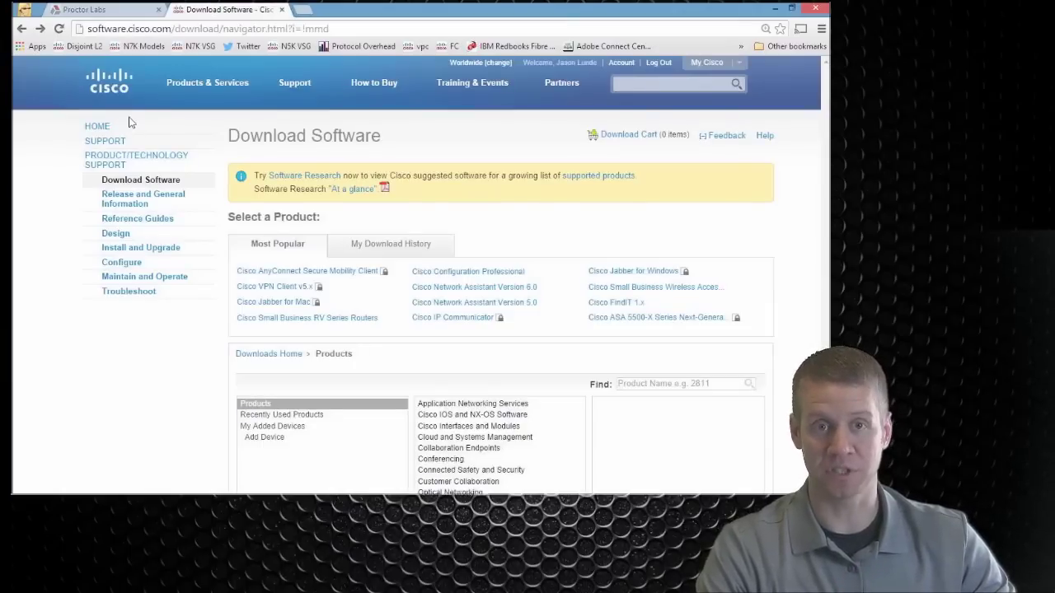
pyautogui.click(400, 245)
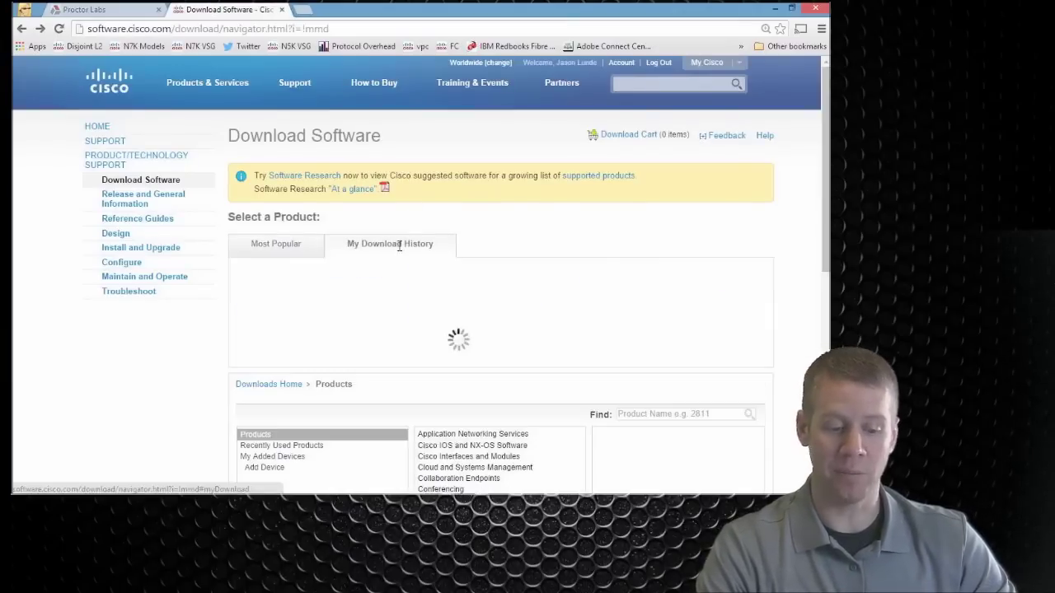
pyautogui.click(295, 251)
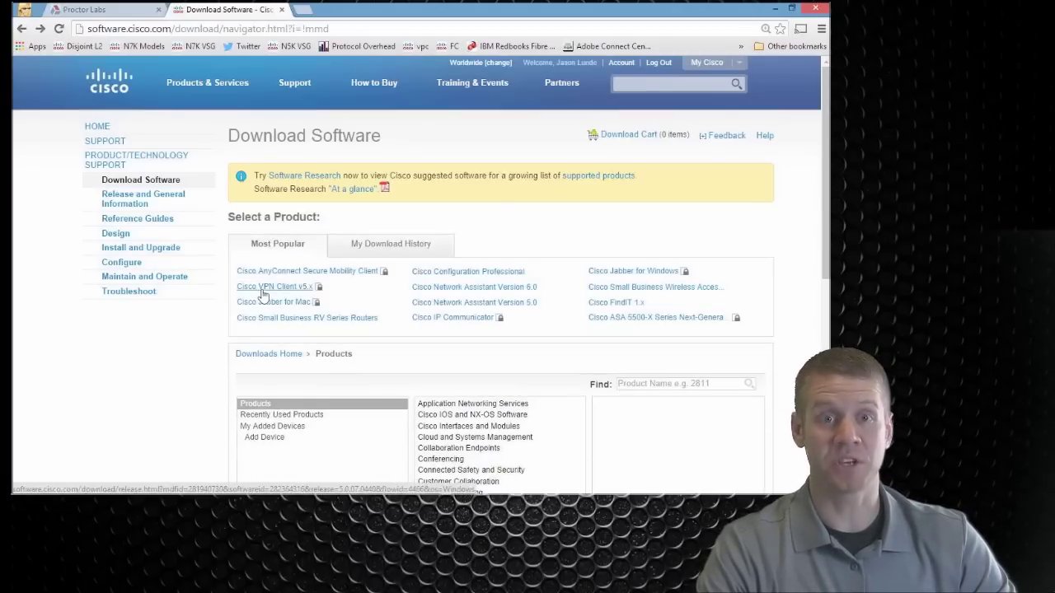
pyautogui.hotkey('ctrl', '+')
pyautogui.hotkey('ctrl', '+')
pyautogui.hotkey('ctrl', '+')
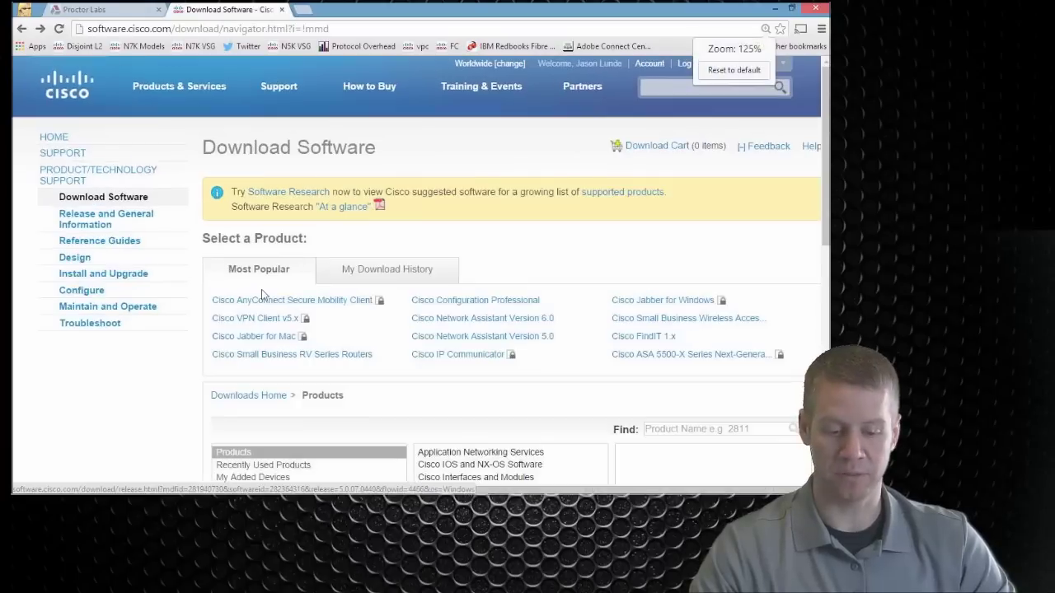
pyautogui.scroll(-1, 280, 338)
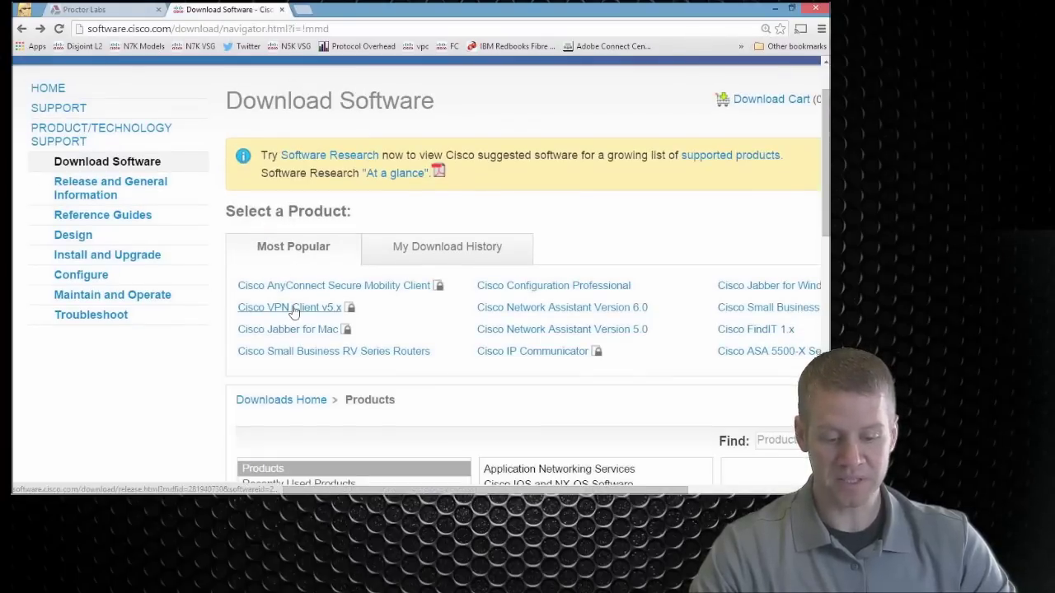
# Step: Locate the Cisco VPN Client v5.x release 5.0.07.0410 installer, then return to the Proctor Labs tab
pyautogui.click(293, 311)
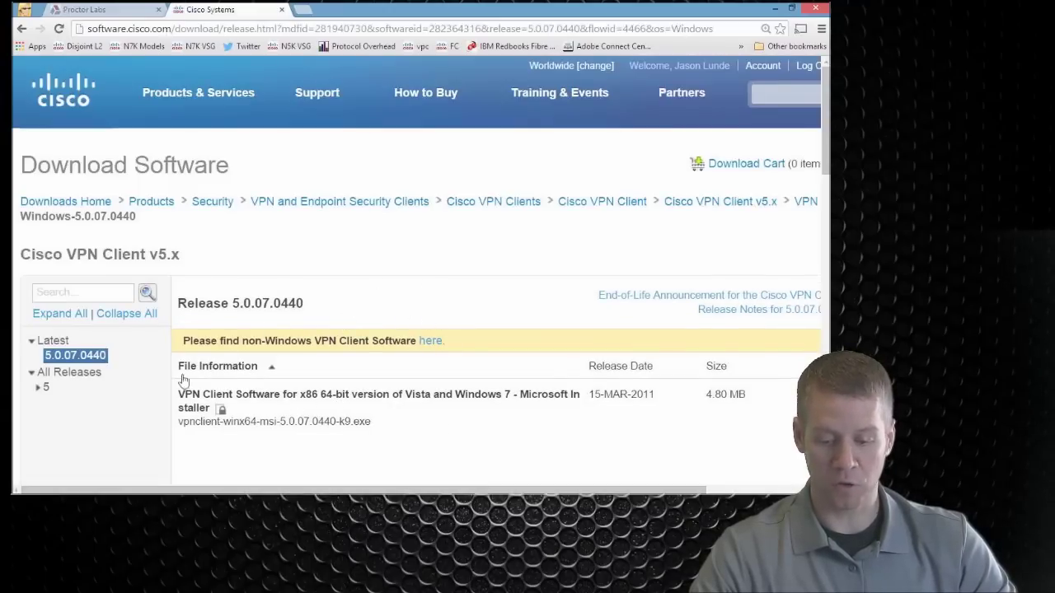
pyautogui.click(42, 390)
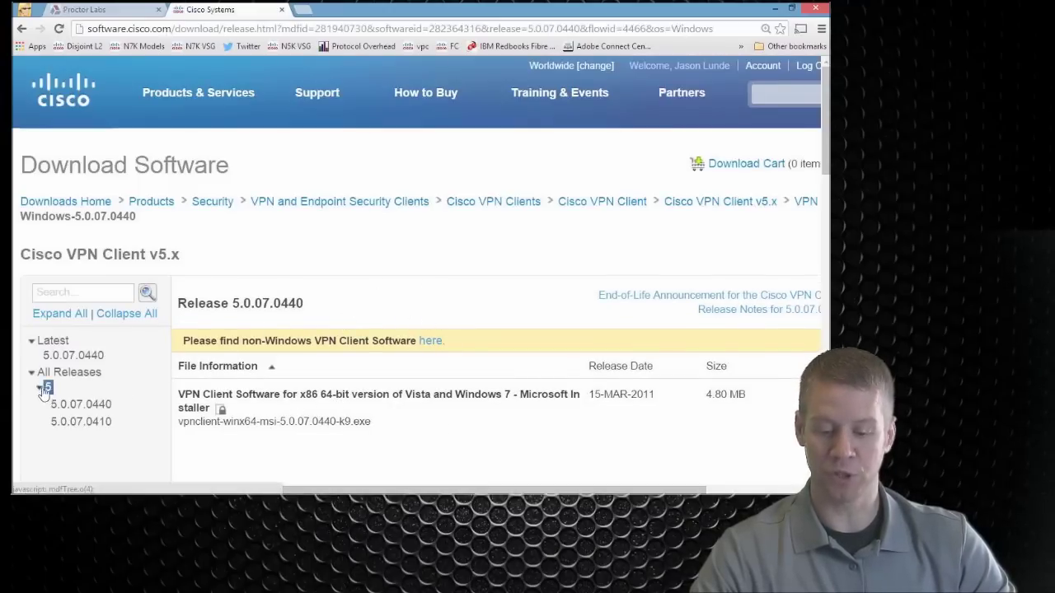
pyautogui.click(82, 422)
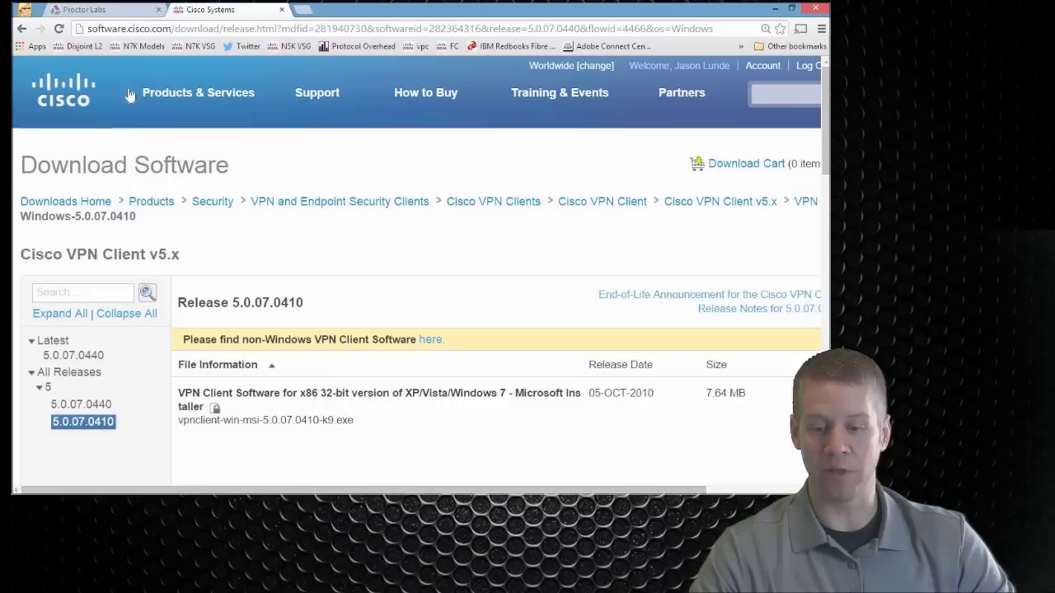
pyautogui.click(22, 29)
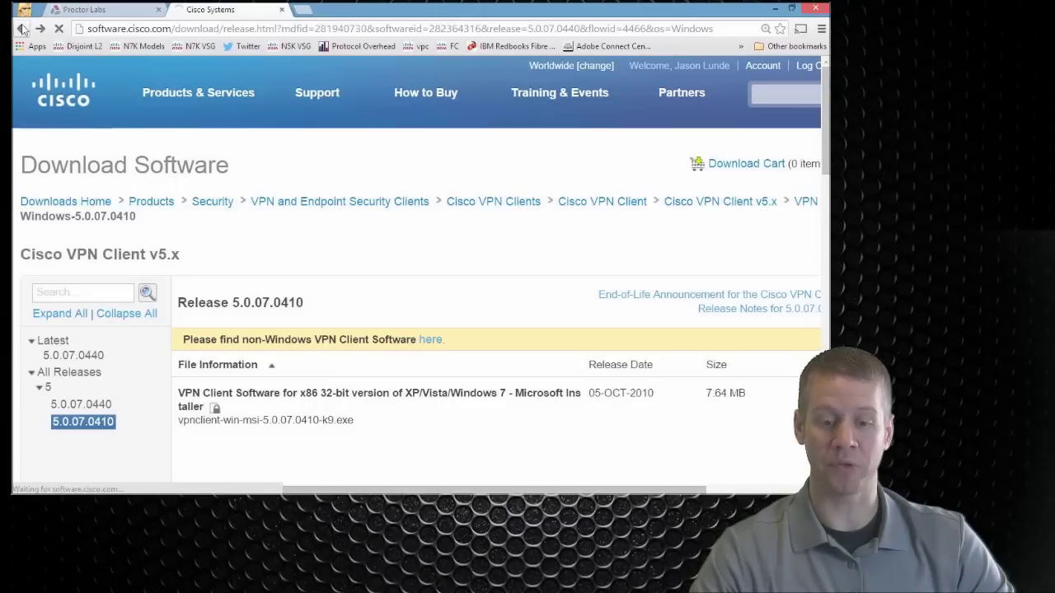
pyautogui.click(72, 9)
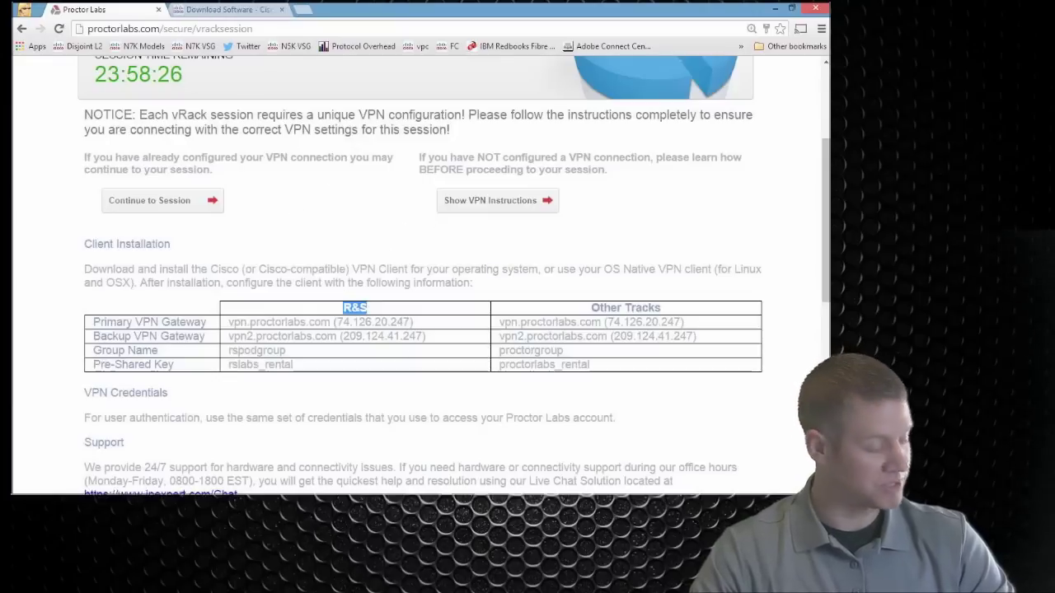
# Step: Create a new connection entry named IPexpert Route-Switch with host vpn.proctorlabs.com
pyautogui.hotkey('alt', 'Tab')
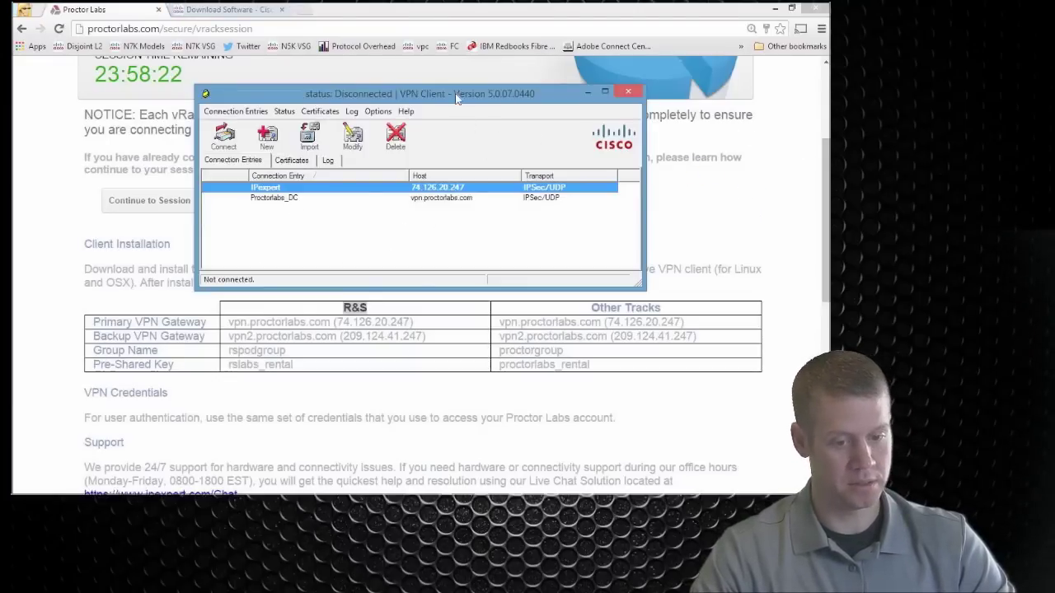
pyautogui.moveTo(458, 97); pyautogui.dragTo(462, 43)
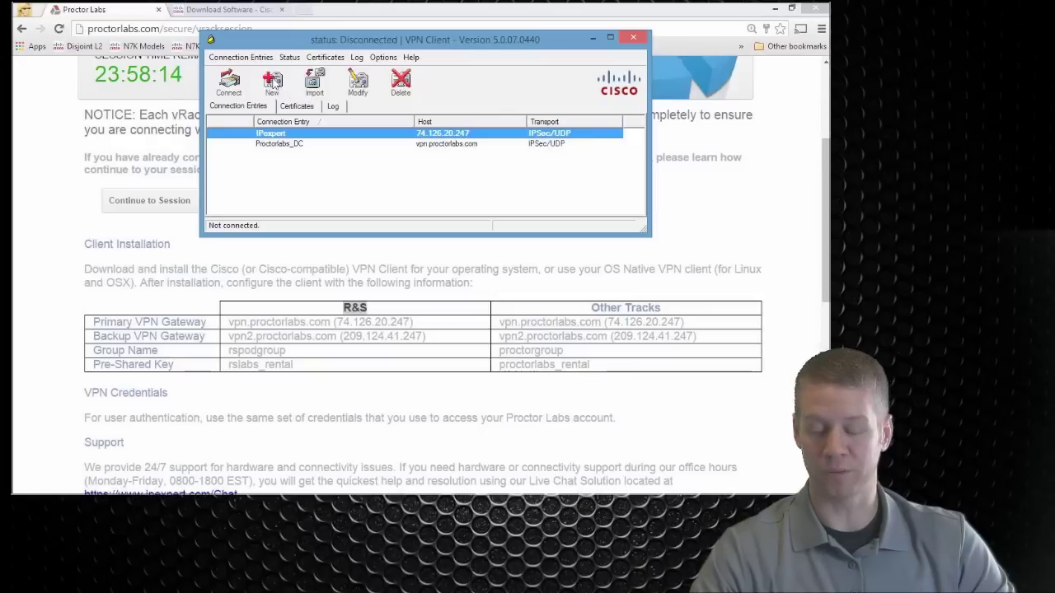
pyautogui.click(362, 81)
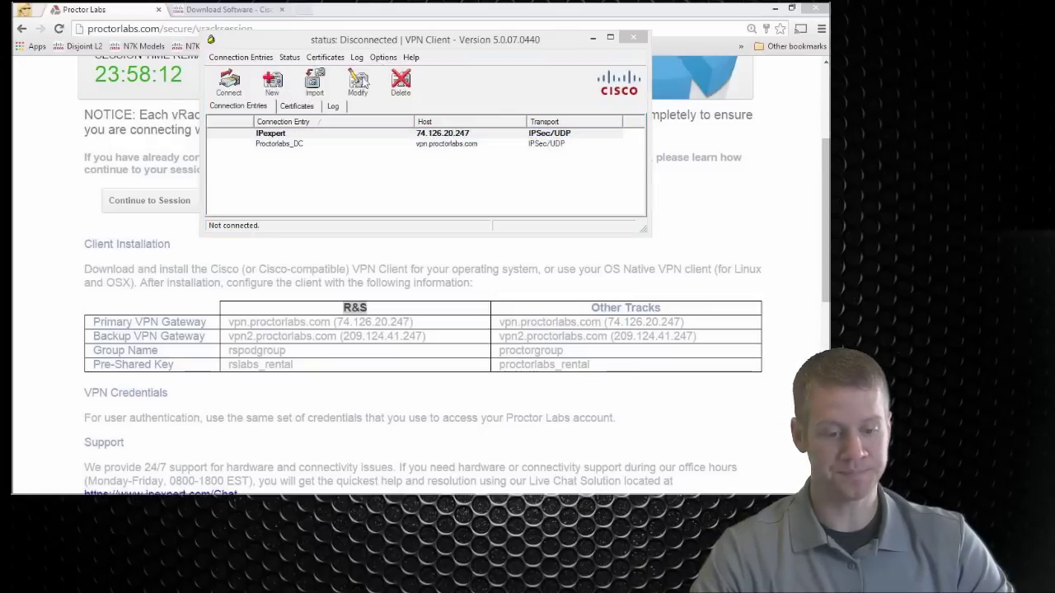
pyautogui.moveTo(295, 26); pyautogui.dragTo(272, 52)
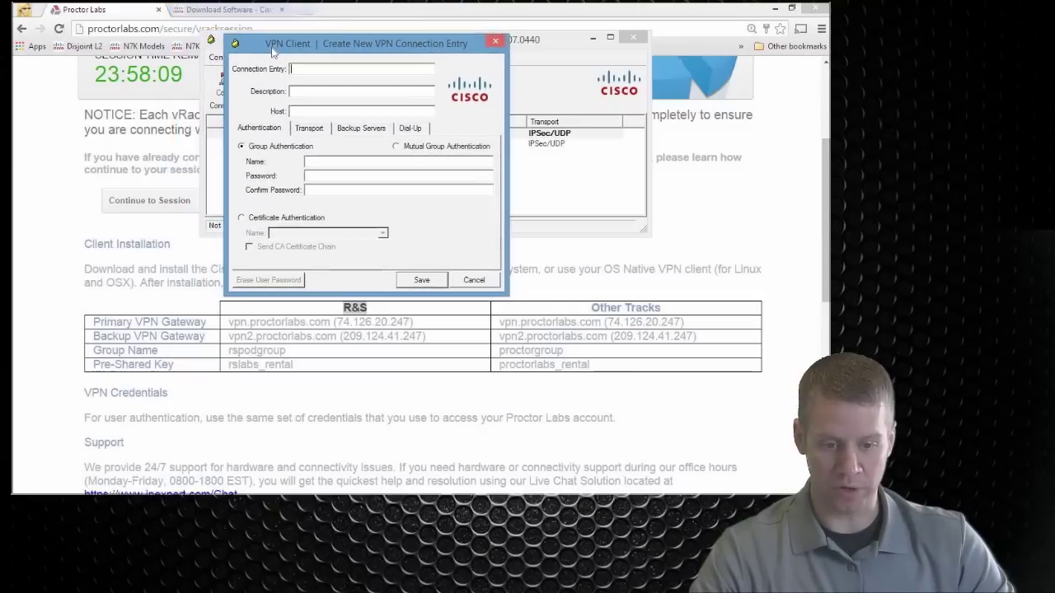
pyautogui.click(320, 71)
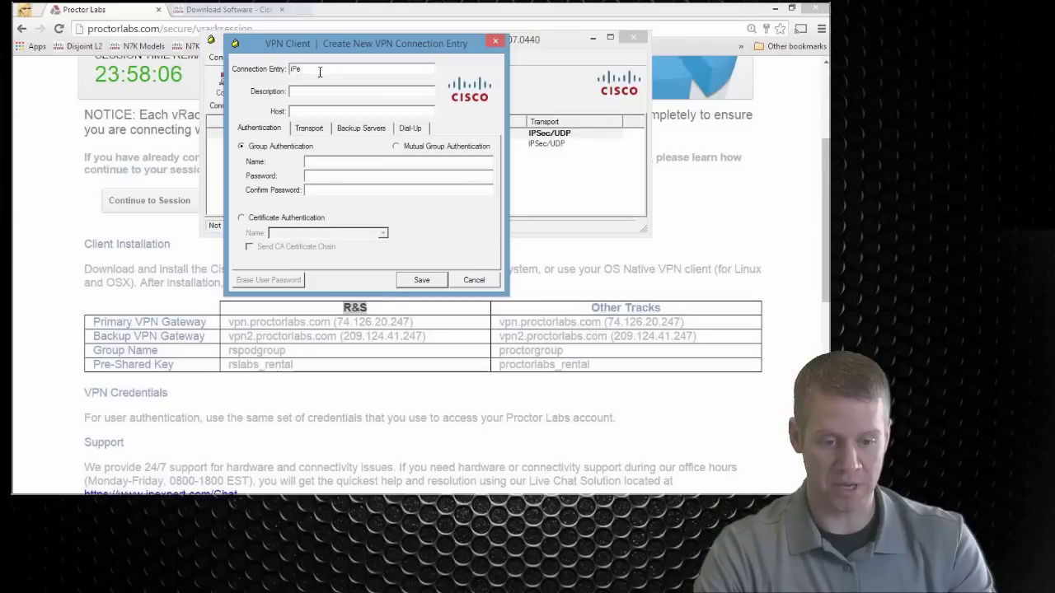
pyautogui.write('IPexpert')
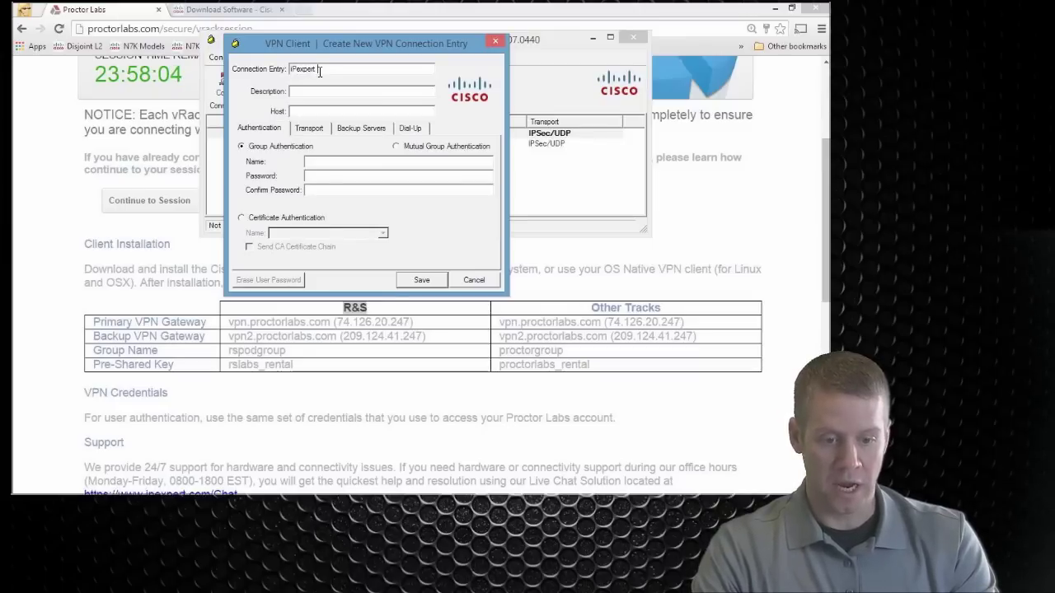
pyautogui.write(' Route-S')
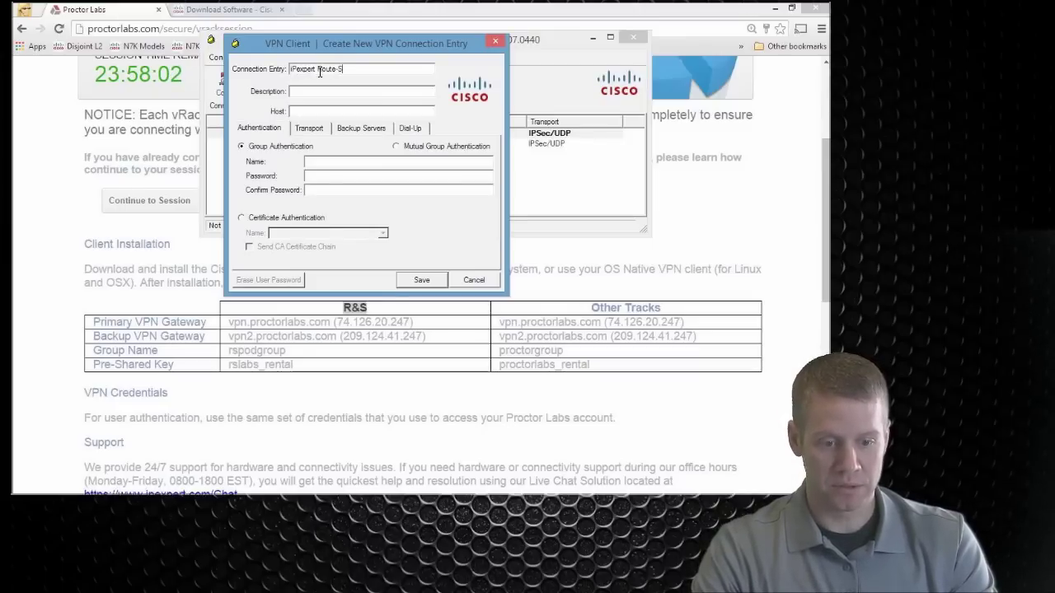
pyautogui.write('witch')
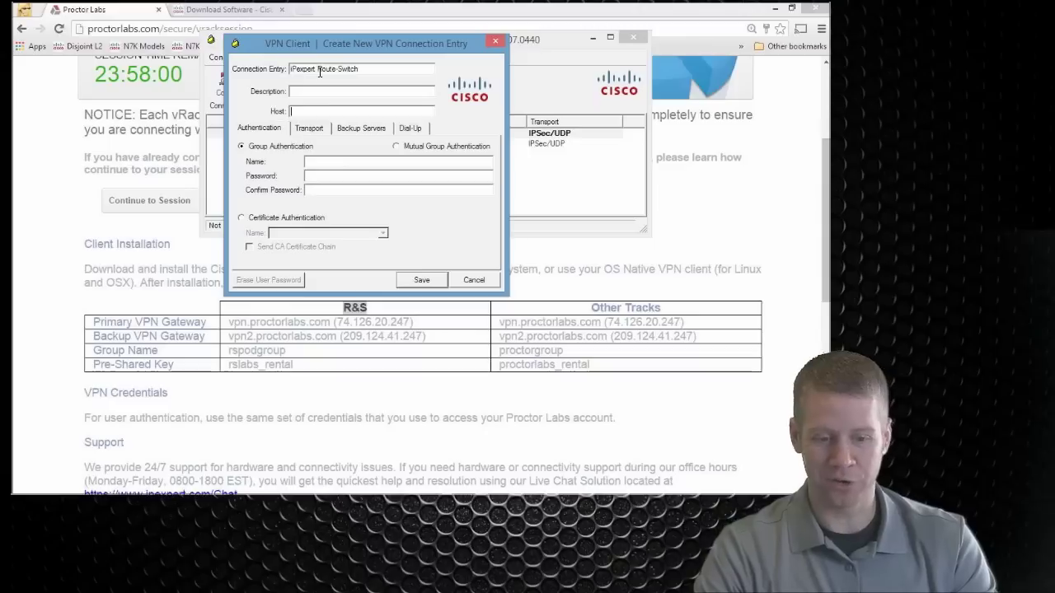
pyautogui.press('Tab')
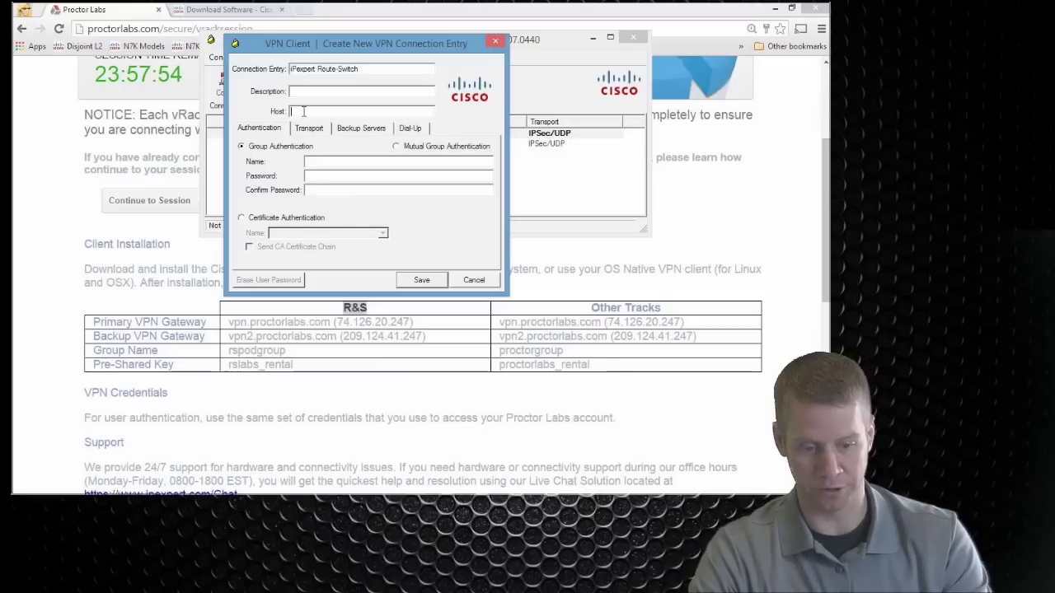
pyautogui.write('vpn')
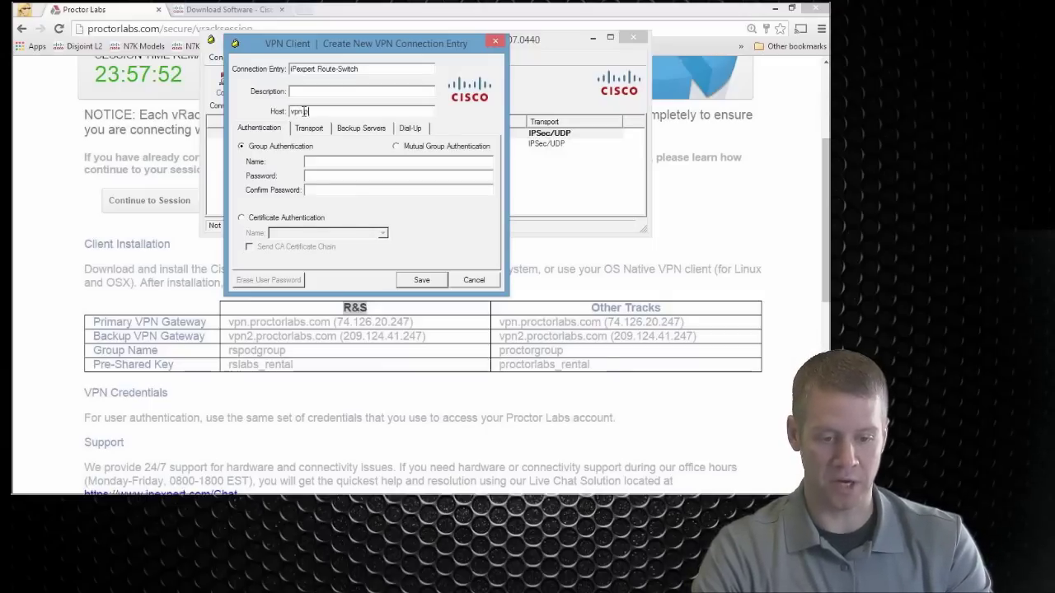
pyautogui.write('.proctorlabs.com')
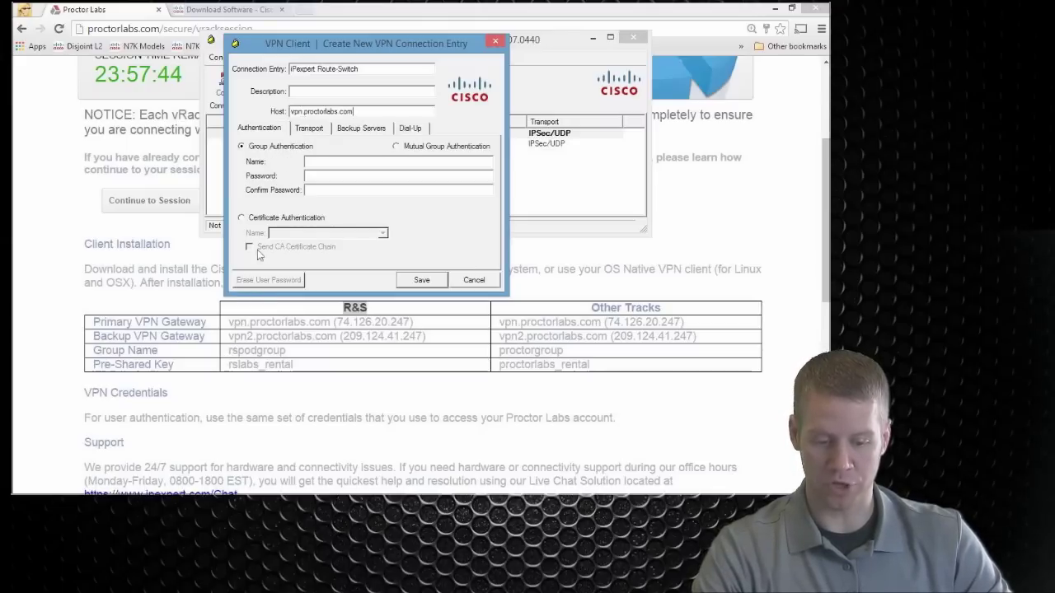
# Step: Enter group name rspodgroup and type the group password, then confirm it
pyautogui.click(331, 163)
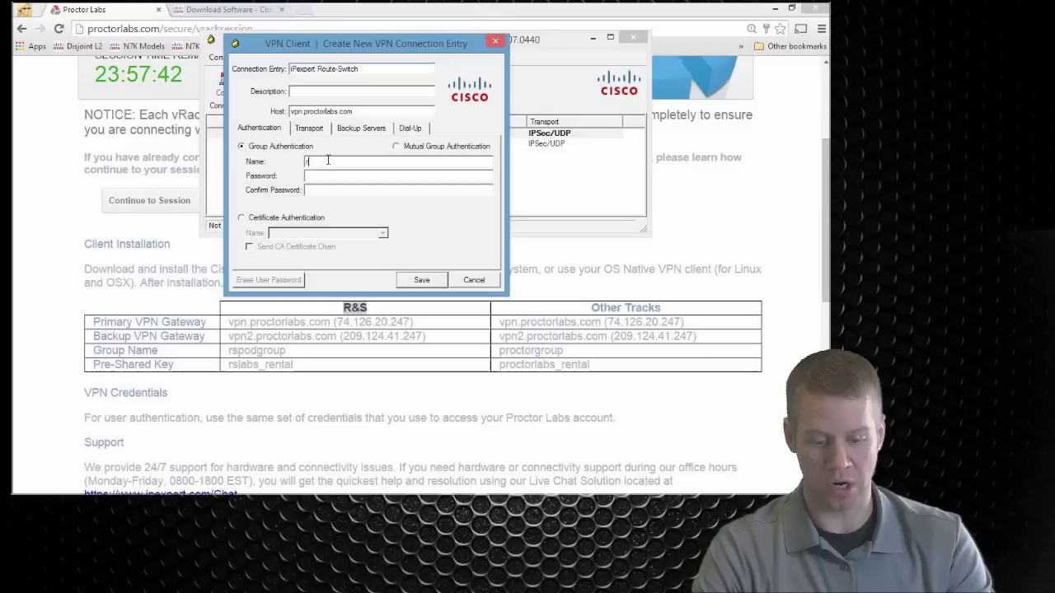
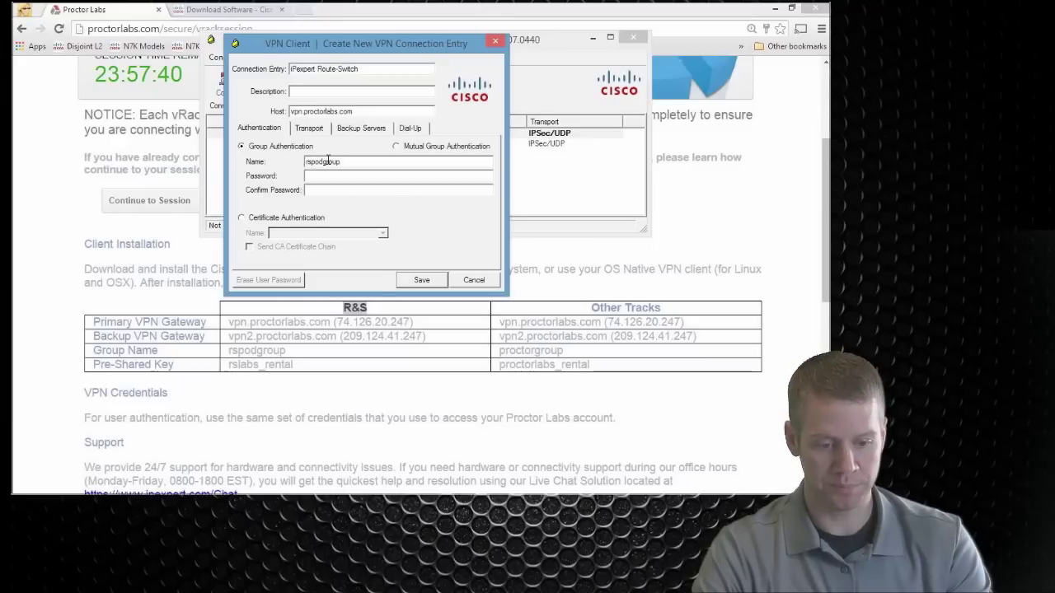
pyautogui.press('Tab')
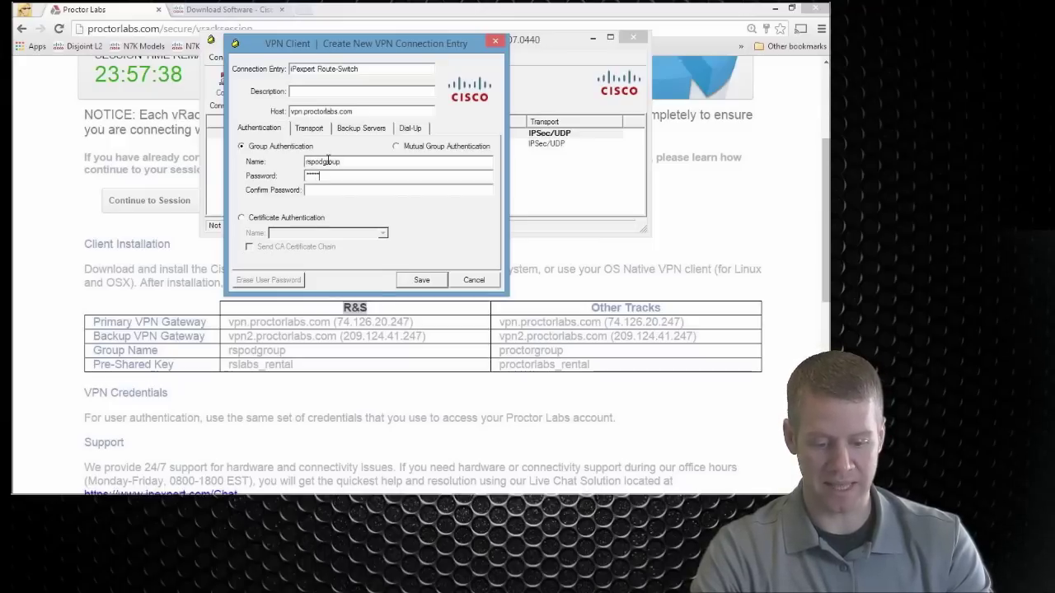
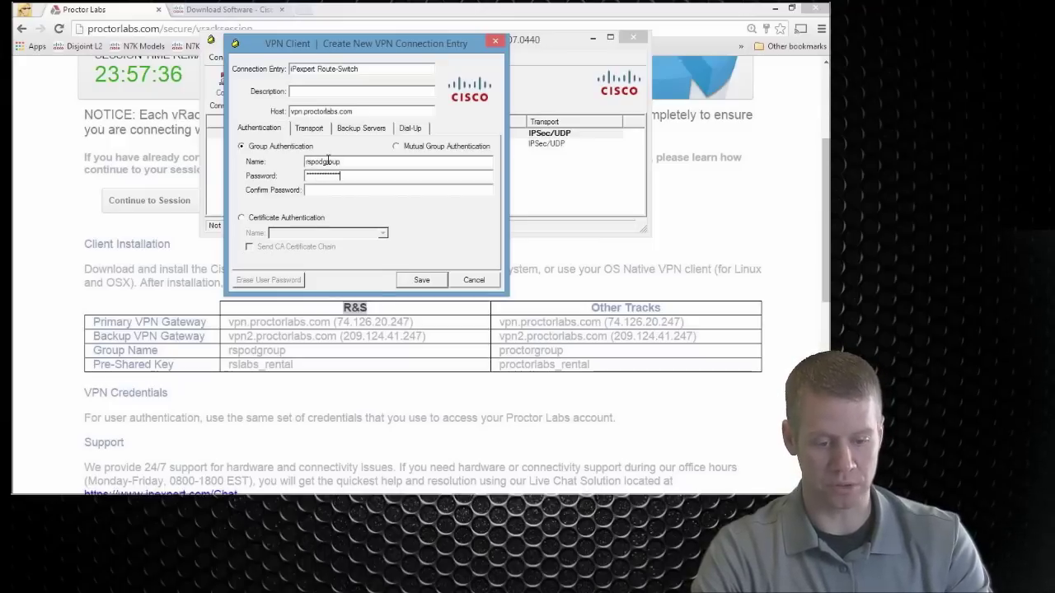
pyautogui.press('Tab')
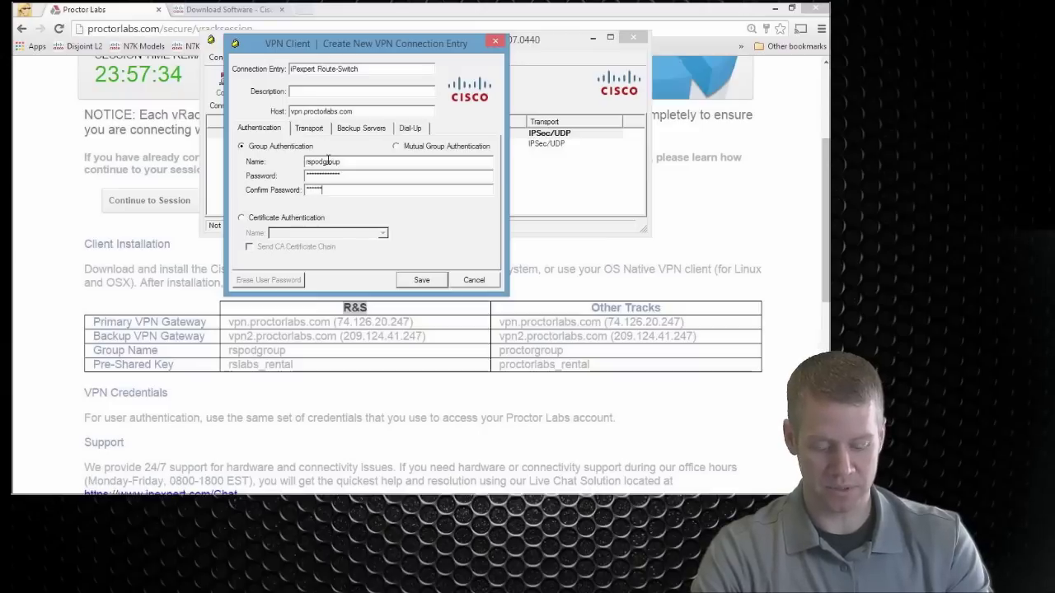
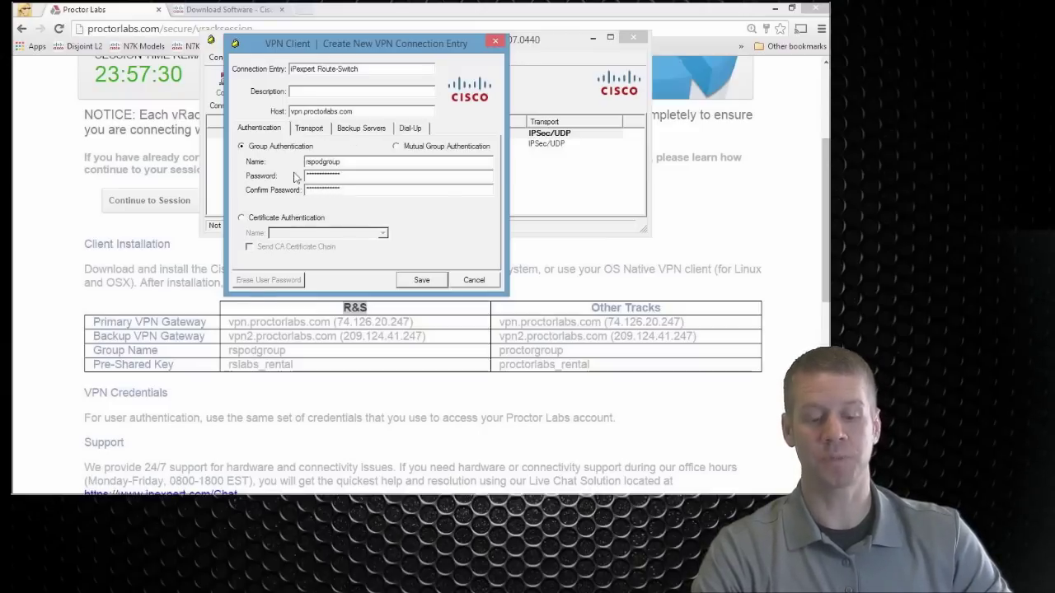
# Step: Enable backup servers, add vpn2.proctorlabs.com, and save the IPexpert Route-Switch entry
pyautogui.click(352, 129)
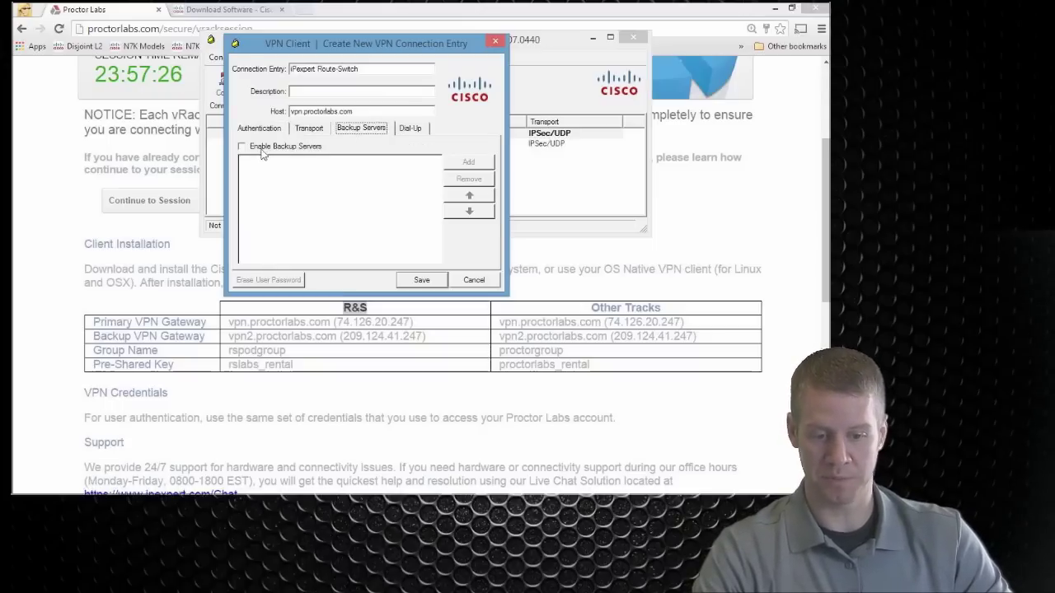
pyautogui.click(301, 148)
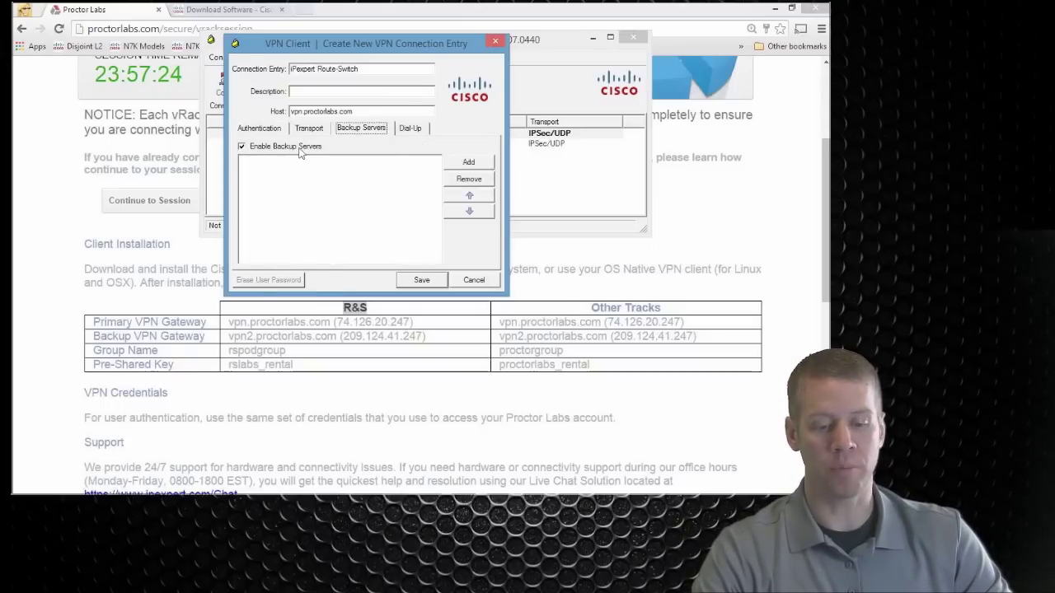
pyautogui.click(468, 162)
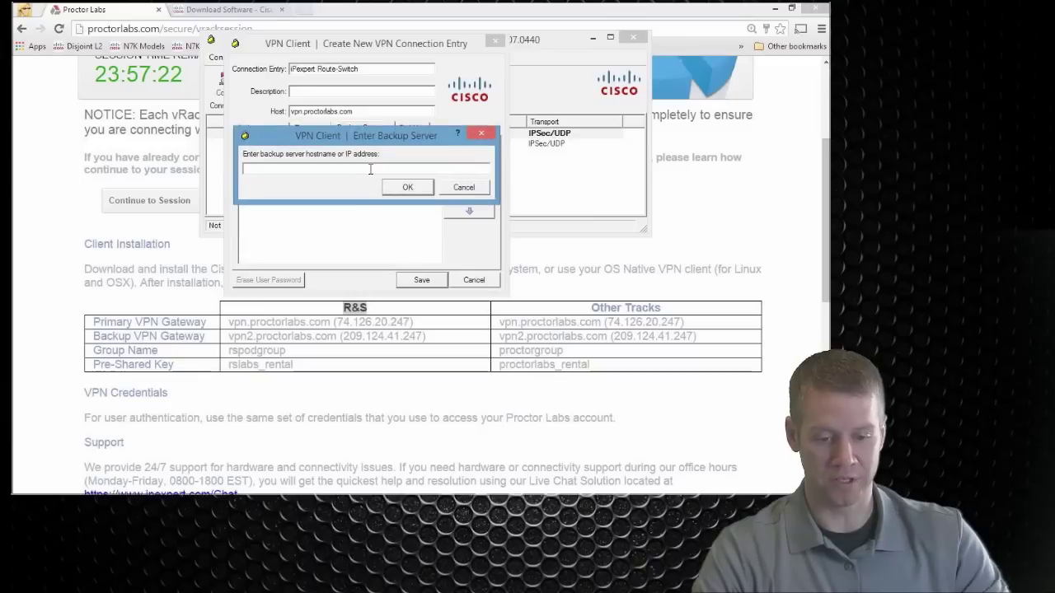
pyautogui.write('vpn2.pr')
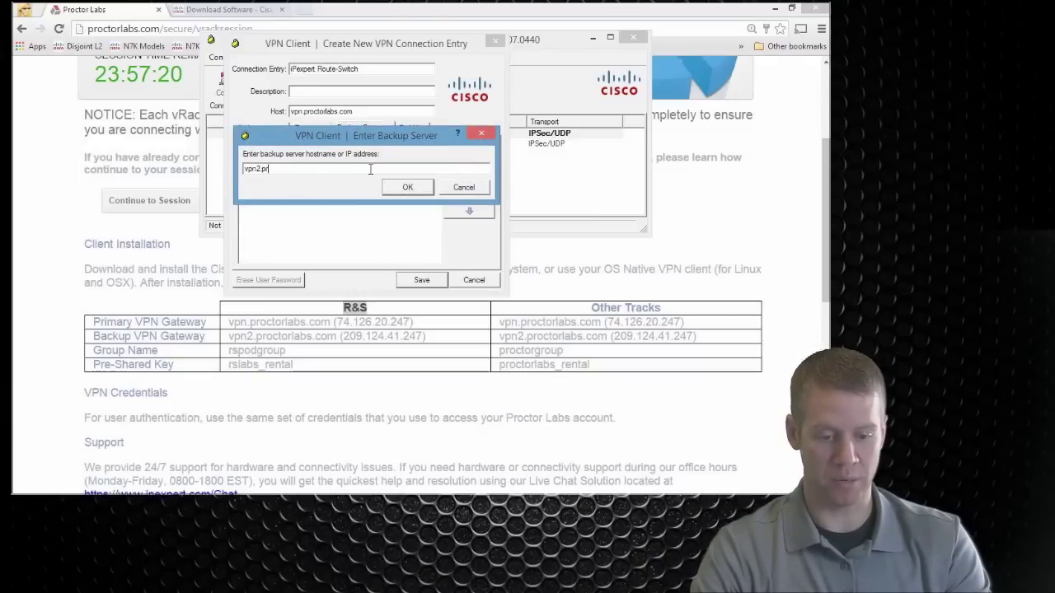
pyautogui.write('octorlabs.com')
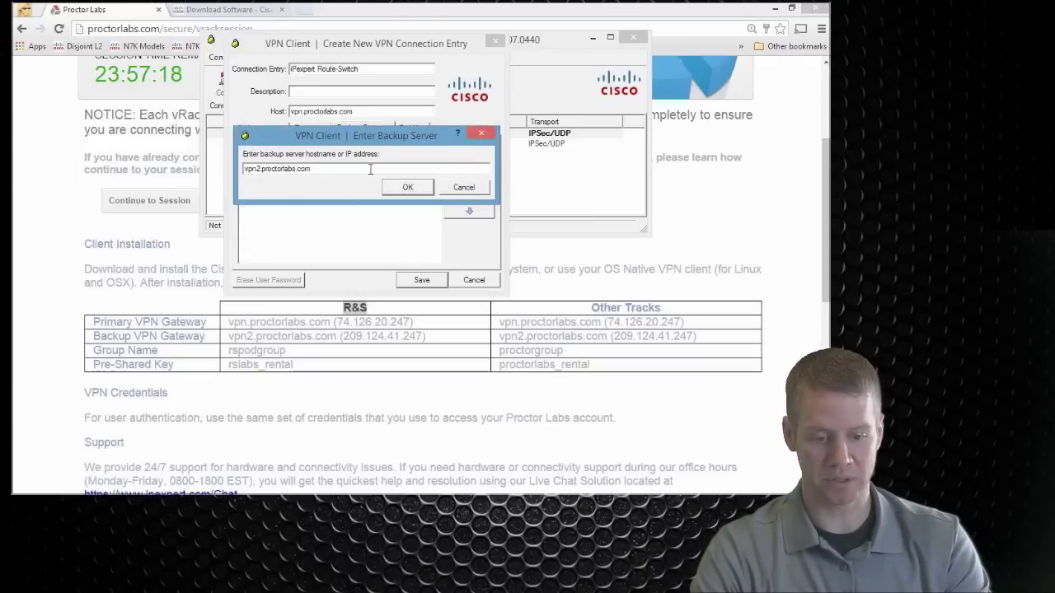
pyautogui.click(407, 187)
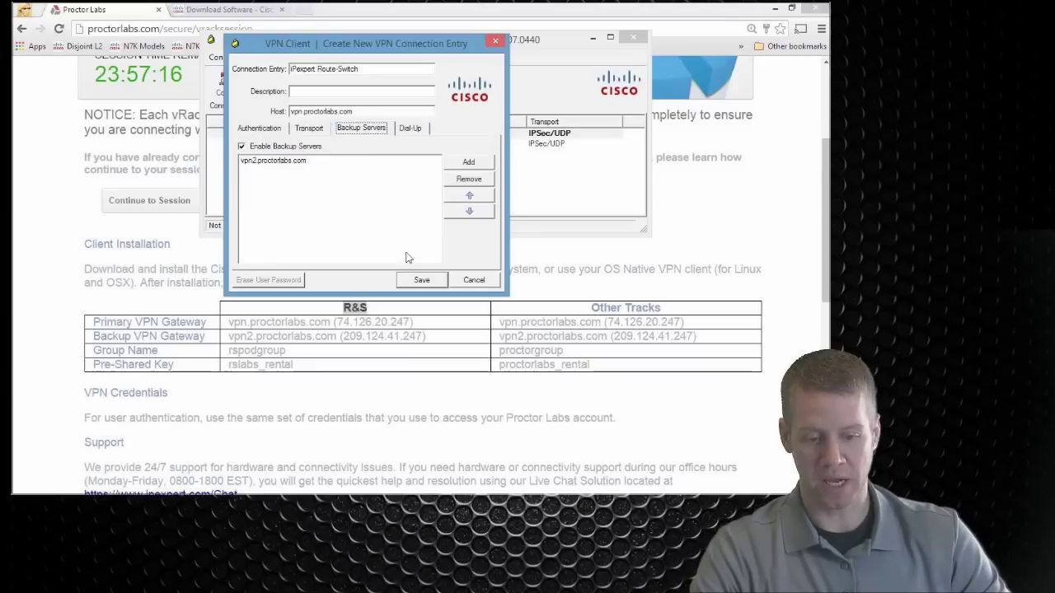
pyautogui.click(410, 282)
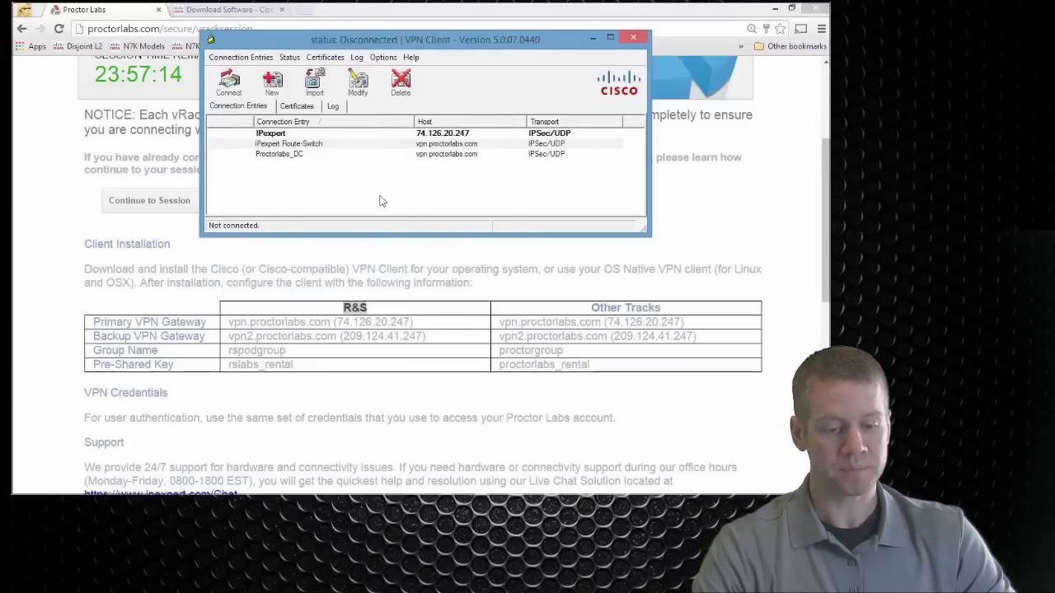
# Step: Connect the IPexpert Route-Switch entry, authenticating with the lab account's username and password
pyautogui.click(344, 145)
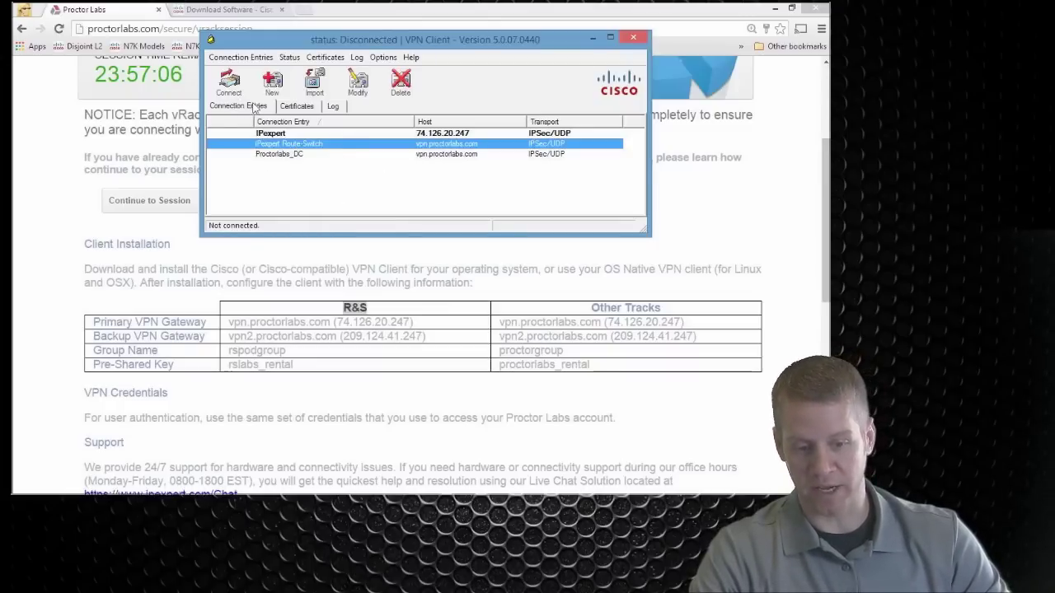
pyautogui.click(229, 79)
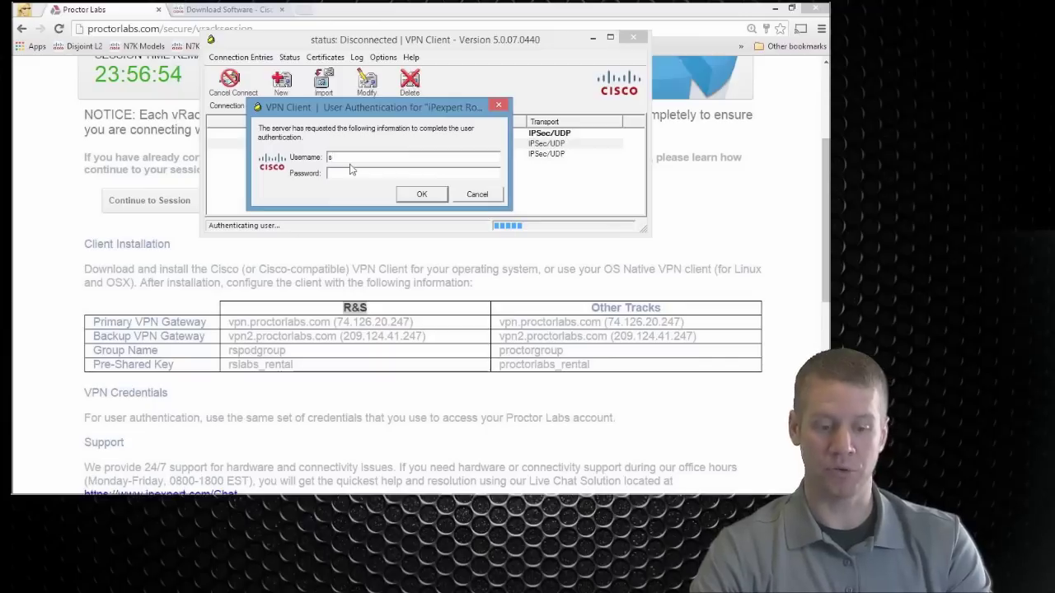
pyautogui.write('uden')
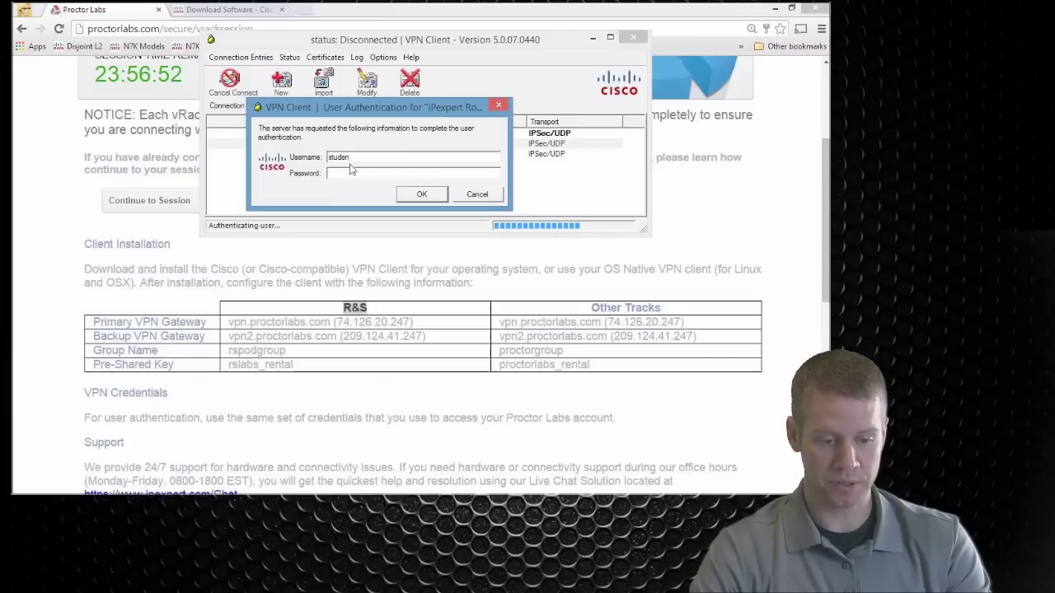
pyautogui.write('t1059')
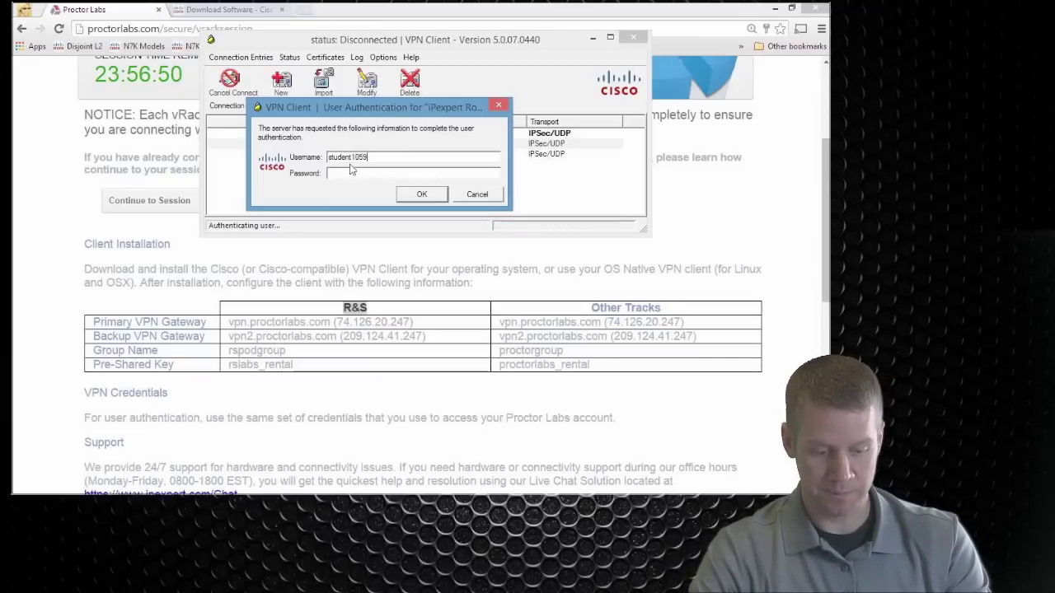
pyautogui.press('Tab')
pyautogui.write('*****')
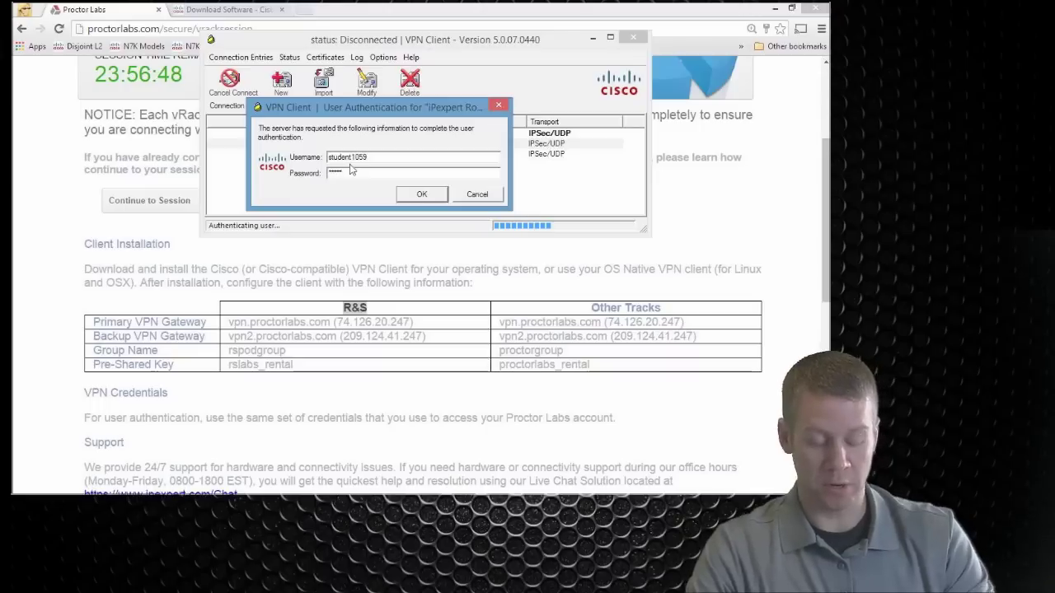
pyautogui.click(422, 195)
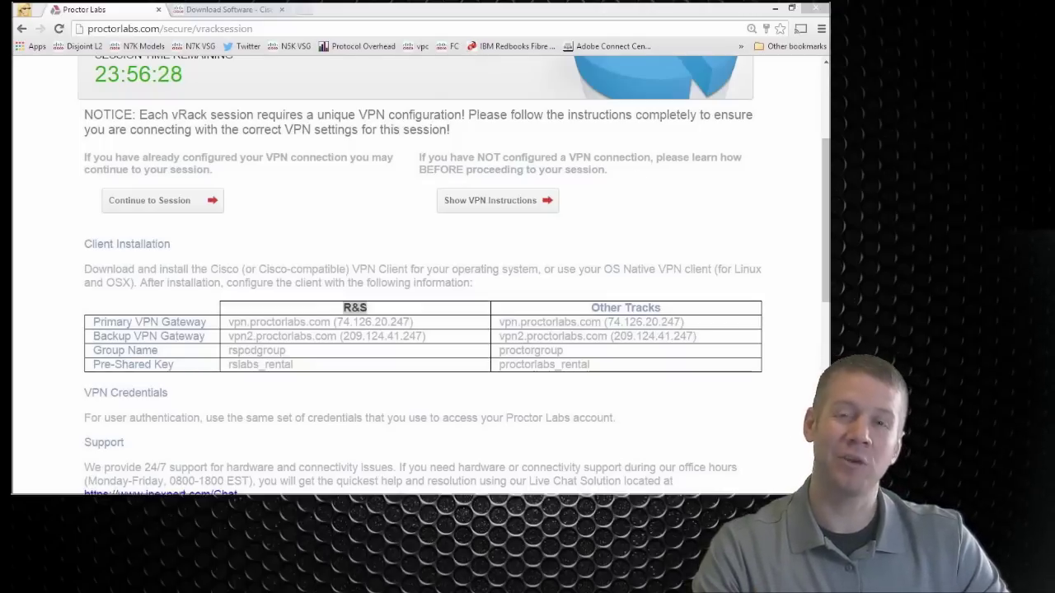
# Step: Check the secured route 10.200.4.0 / 255.255.255.0 in Statistics, then continue to the vRack session
pyautogui.hotkey('alt', 'Tab')
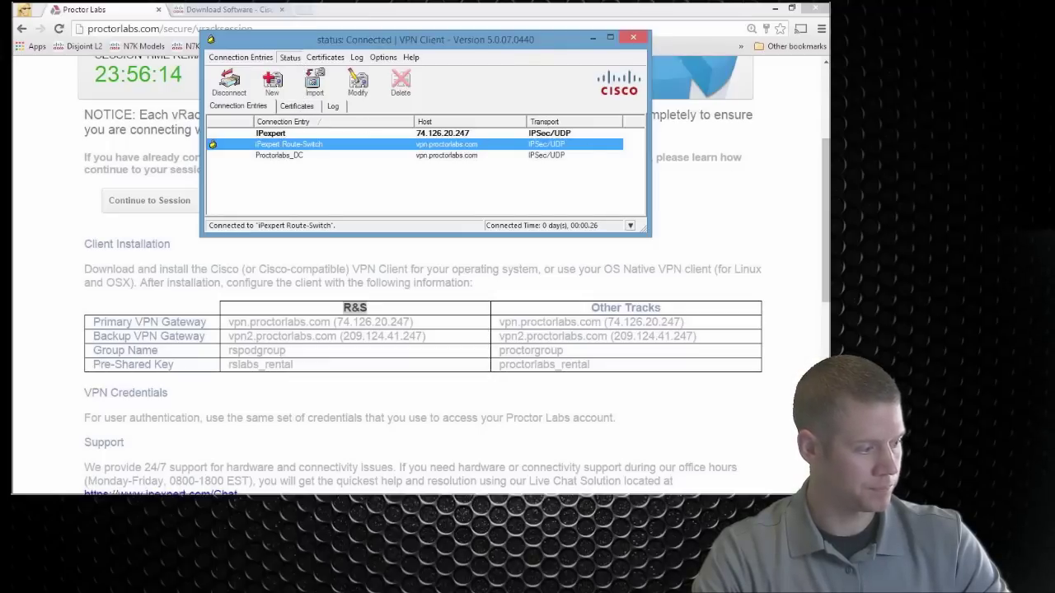
pyautogui.moveTo(828, 3)
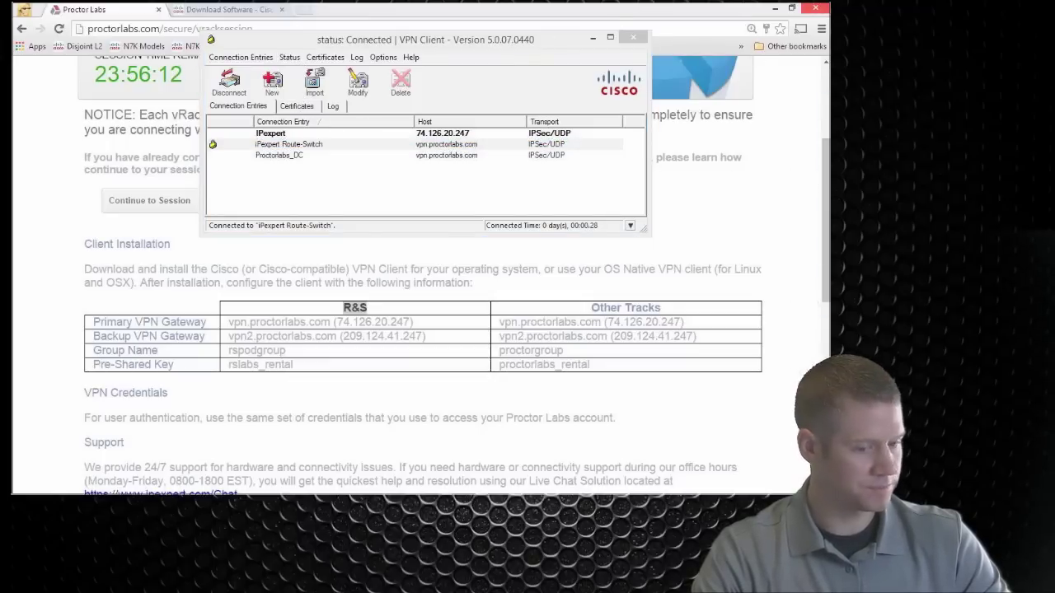
pyautogui.hotkey('ctrl', 's')
pyautogui.click(290, 80)
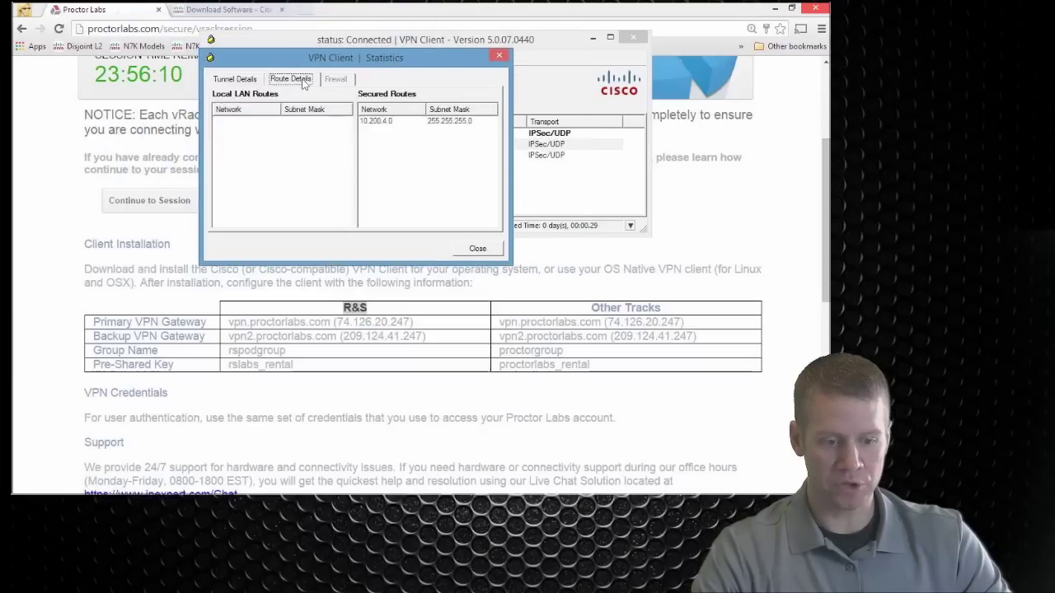
pyautogui.click(378, 123)
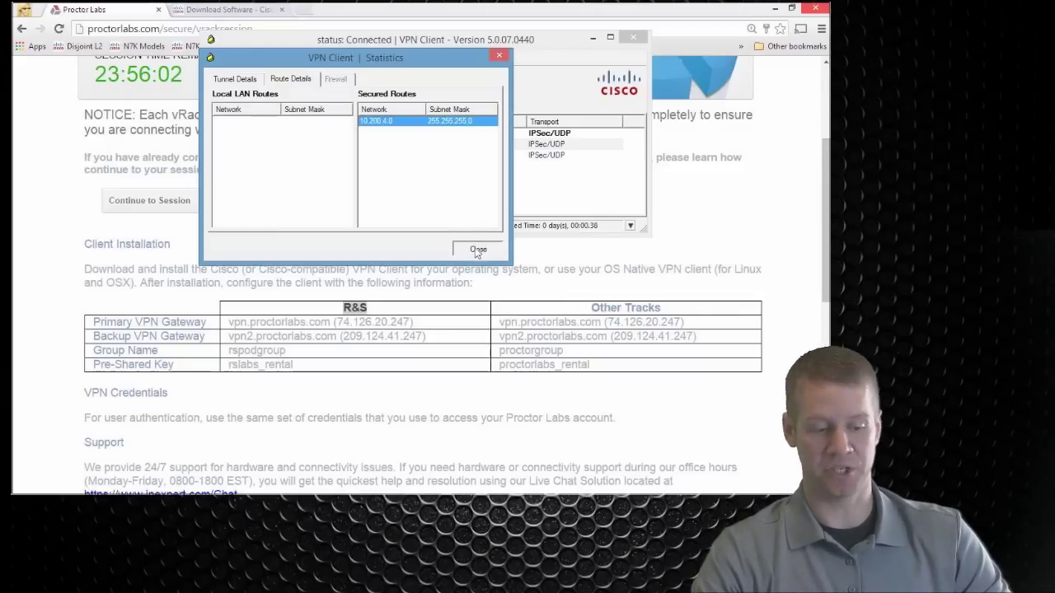
pyautogui.click(476, 252)
pyautogui.click(639, 39)
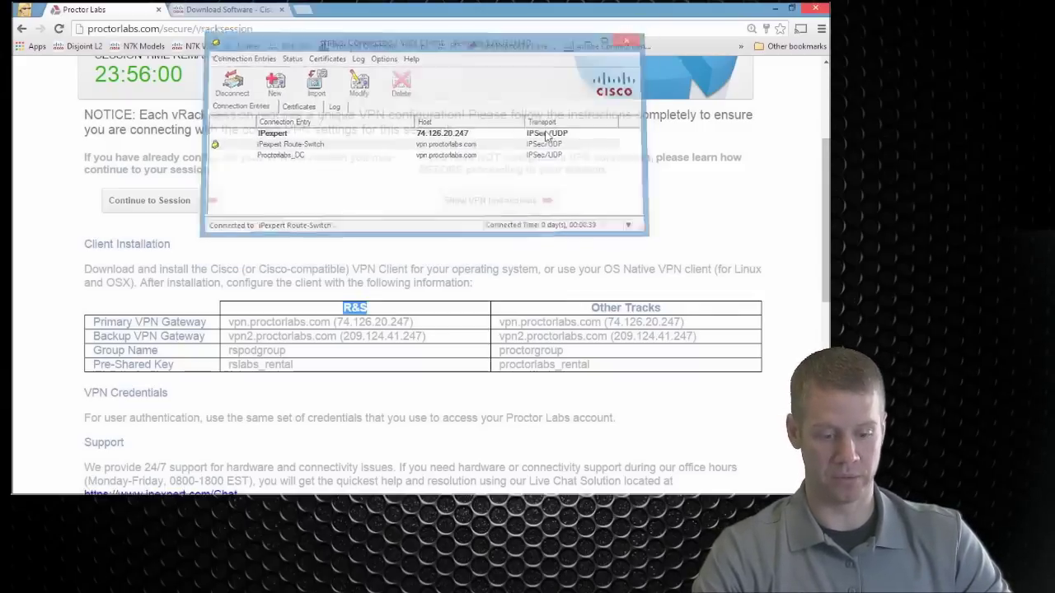
pyautogui.click(176, 206)
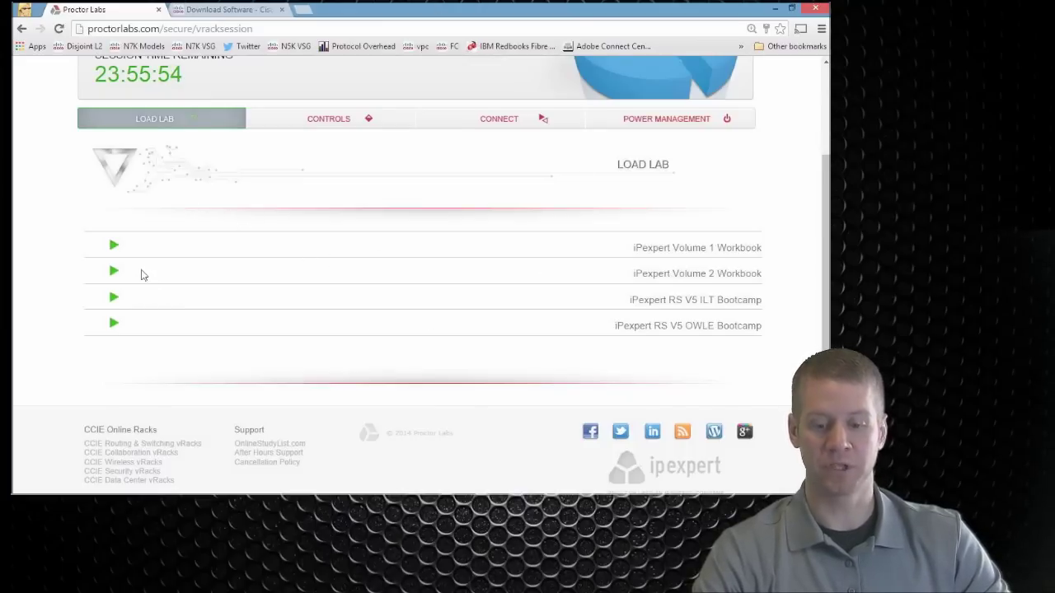
# Step: Expand and collapse the Volume 1 Workbook labs, then expand iPexpert Volume 2 Workbook's lab list
pyautogui.click(113, 247)
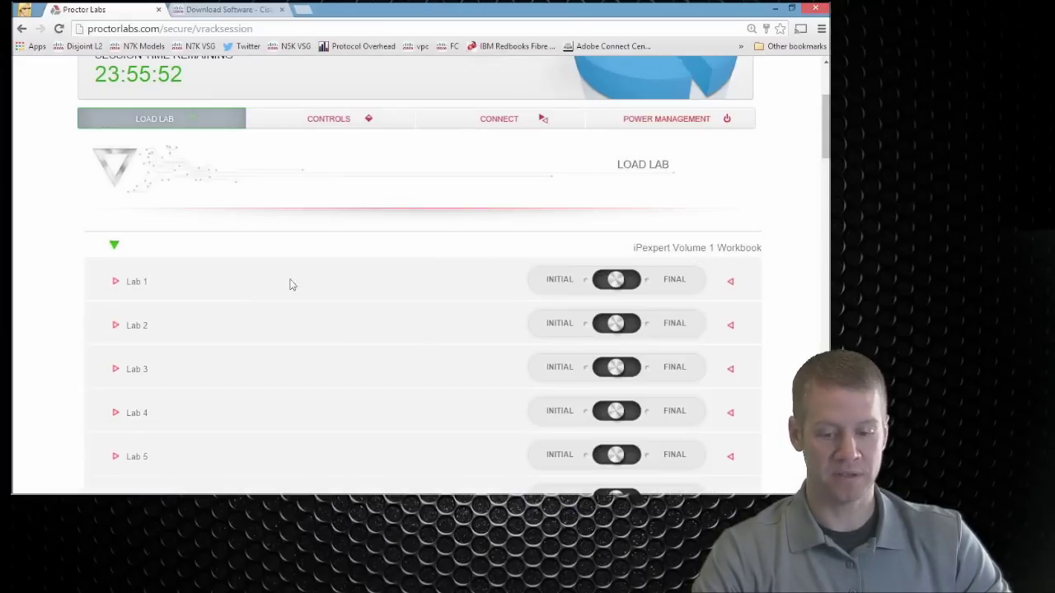
pyautogui.scroll(-5, 419, 338)
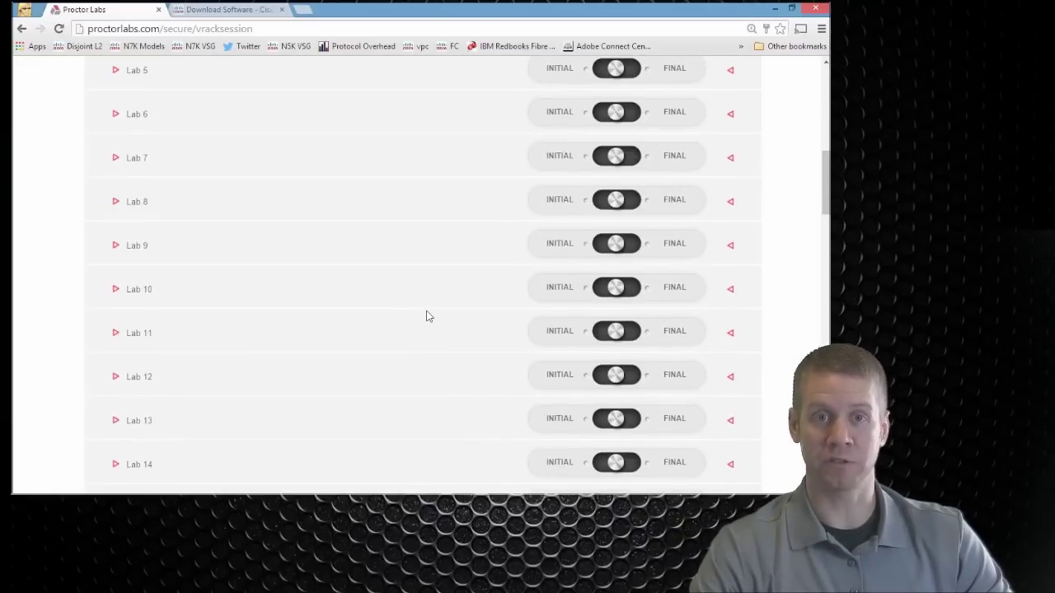
pyautogui.scroll(3, 422, 318)
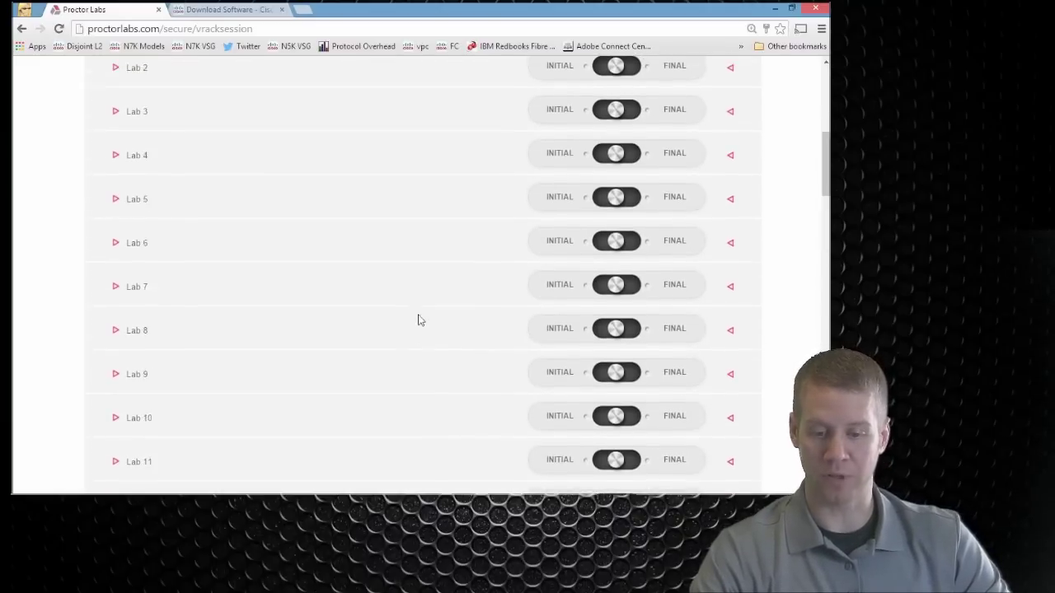
pyautogui.scroll(5, 419, 320)
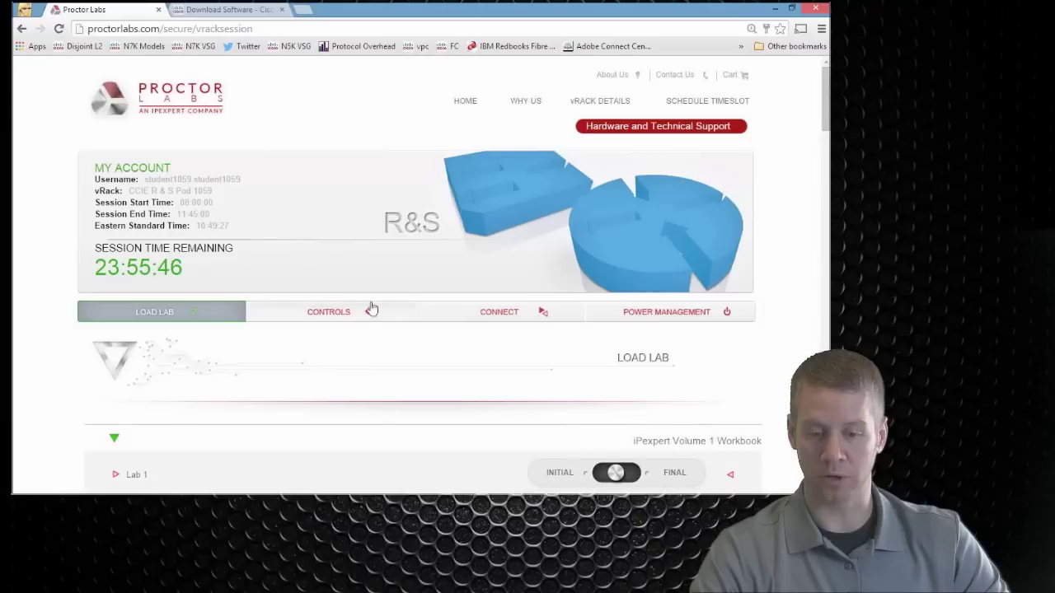
pyautogui.click(114, 439)
pyautogui.scroll(-2, 302, 339)
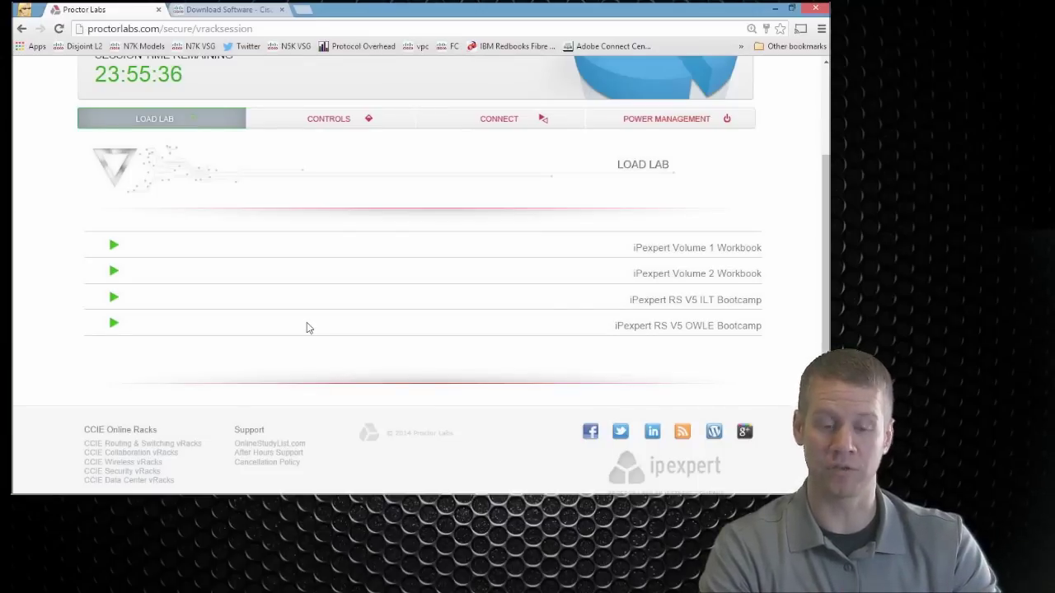
pyautogui.click(115, 271)
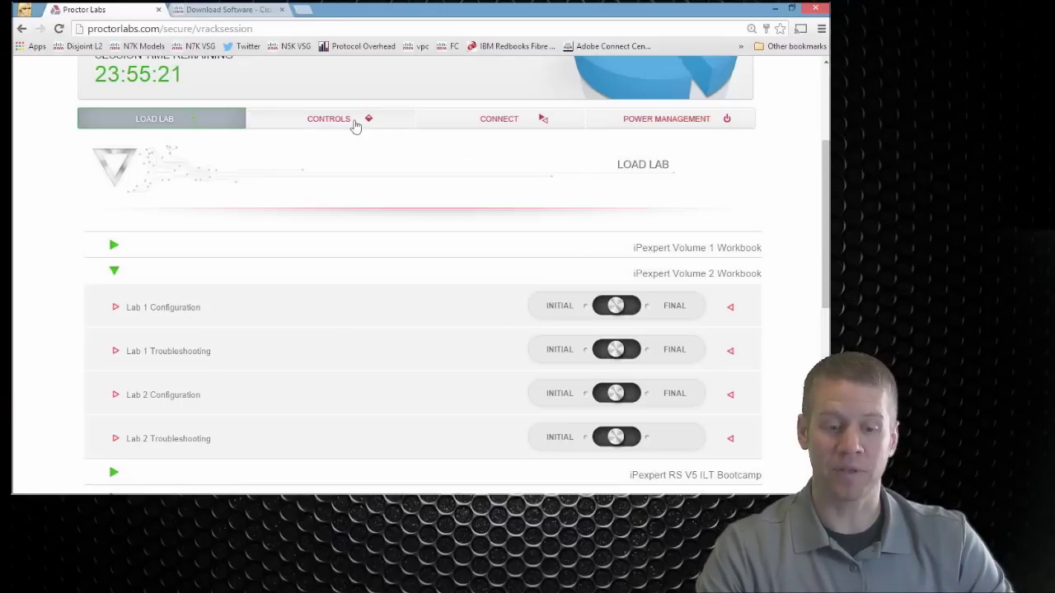
# Step: Browse the vRack device controls list, then the telnet connection list
pyautogui.click(355, 126)
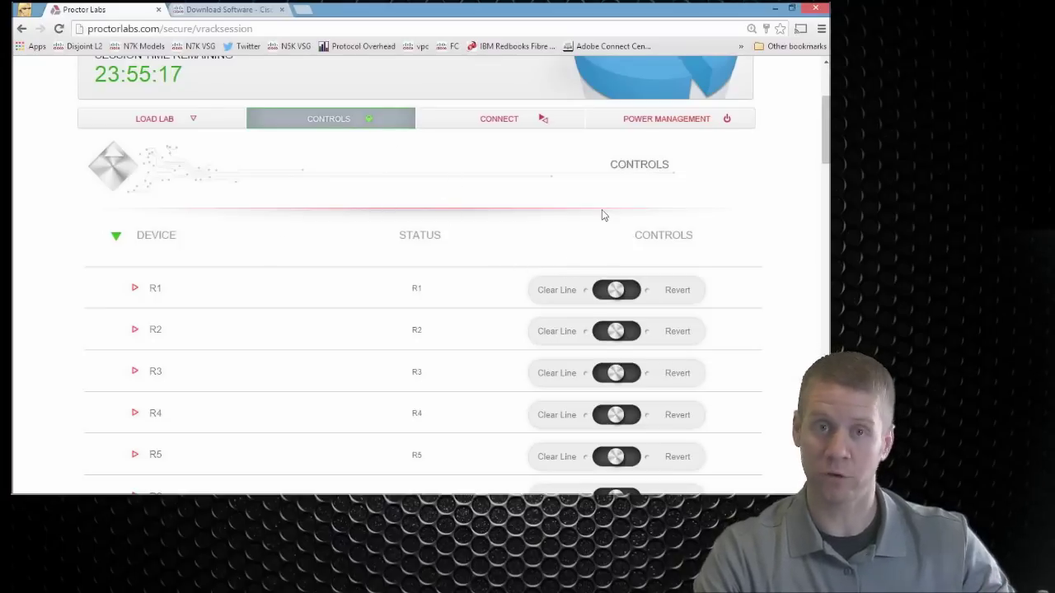
pyautogui.scroll(-9, 454, 254)
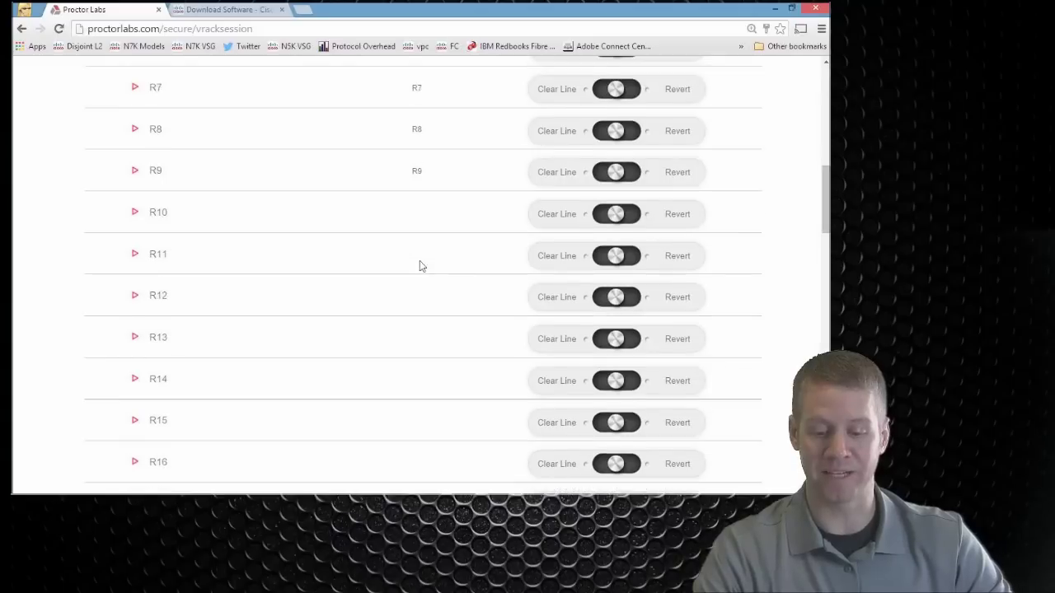
pyautogui.scroll(-10, 406, 253)
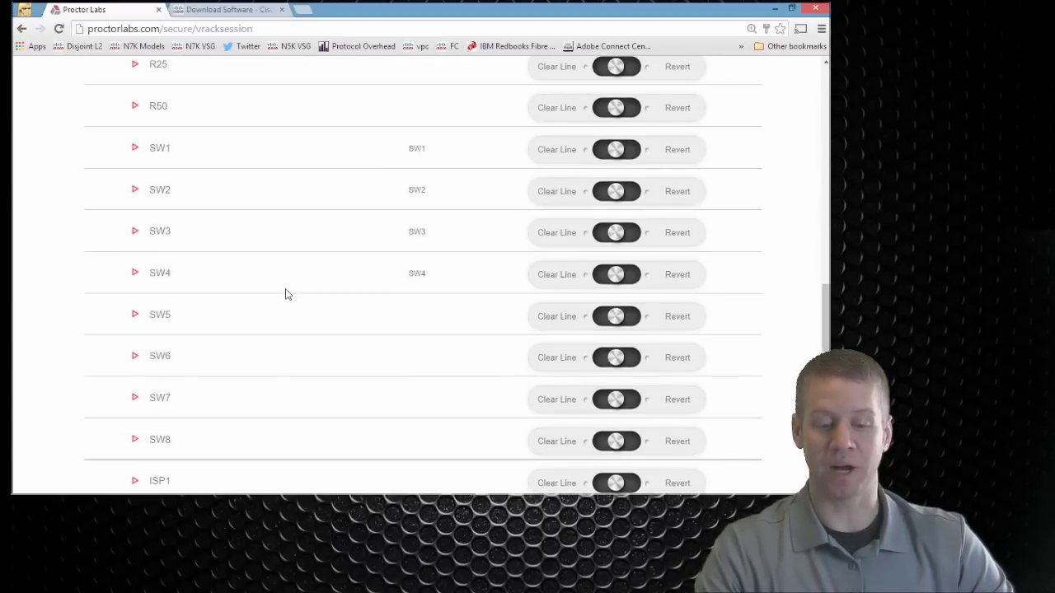
pyautogui.scroll(-8, 306, 296)
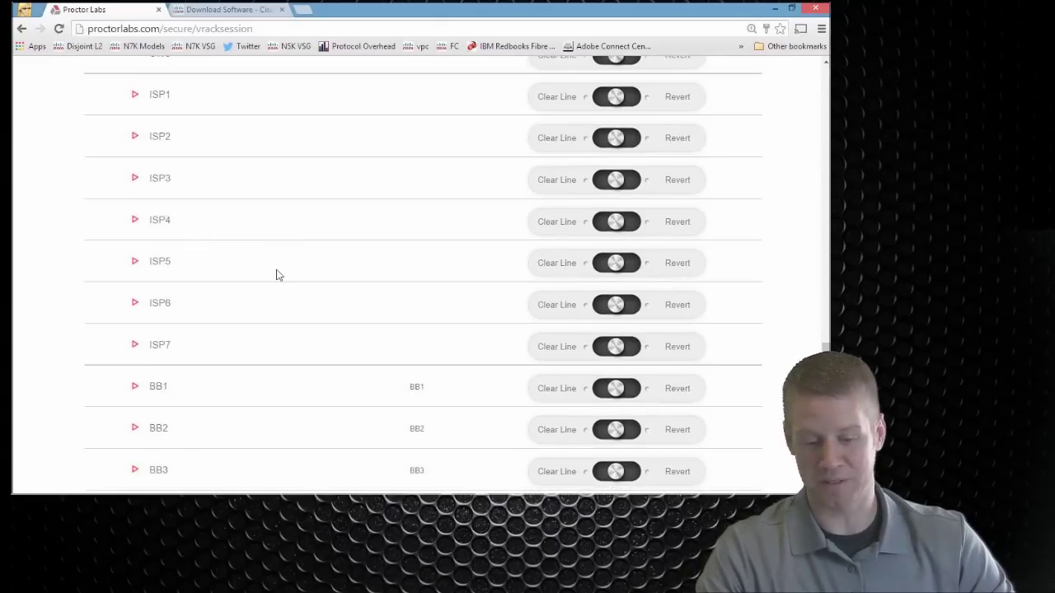
pyautogui.scroll(5, 277, 277)
pyautogui.scroll(20, 278, 278)
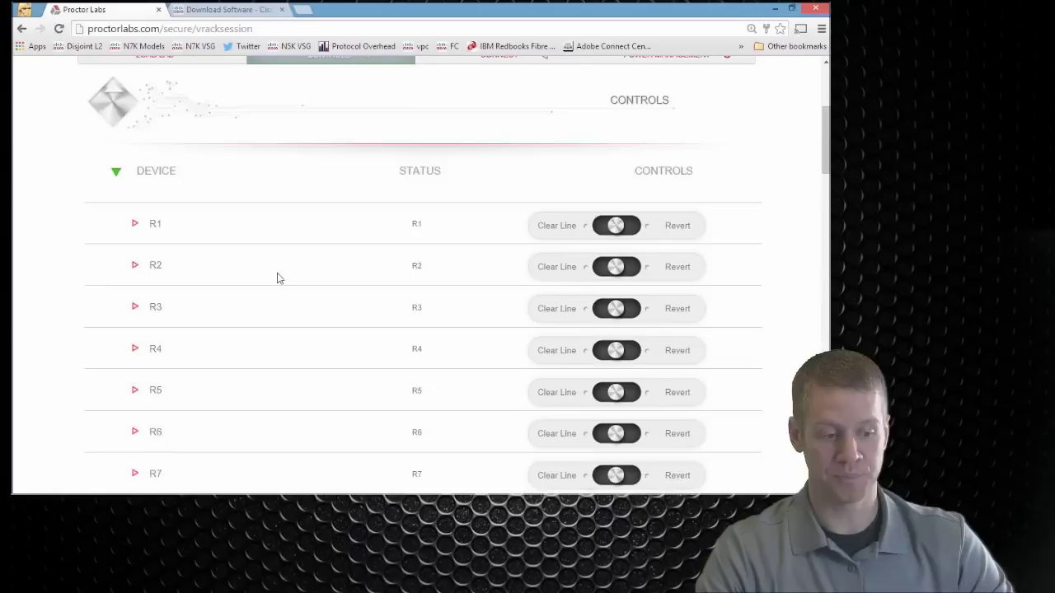
pyautogui.click(438, 255)
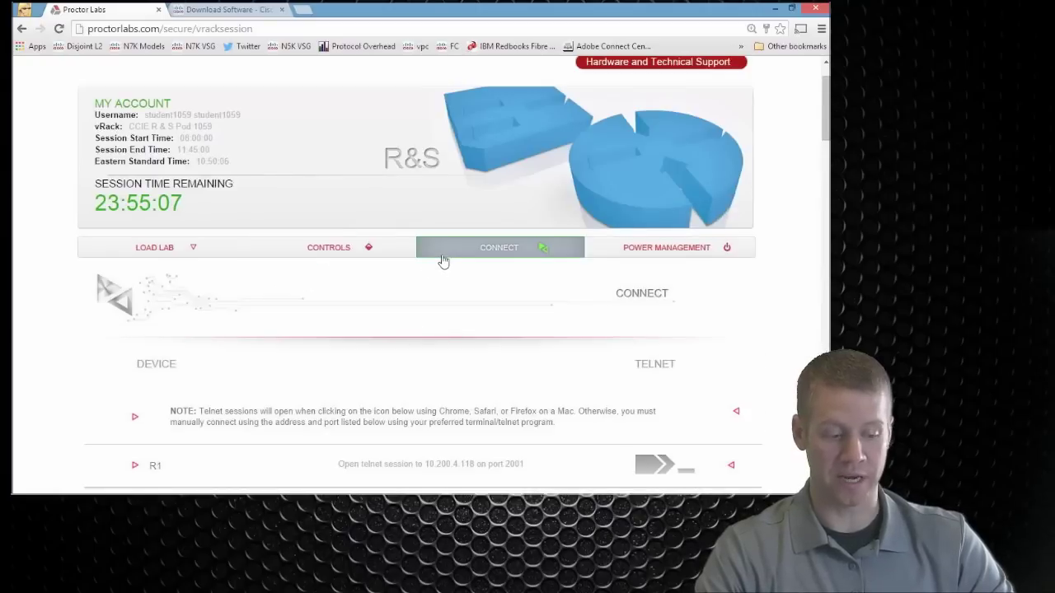
# Step: In the power management list, switch router R21 to Currently OFF
pyautogui.click(612, 257)
pyautogui.scroll(-3, 612, 259)
pyautogui.scroll(-8, 610, 258)
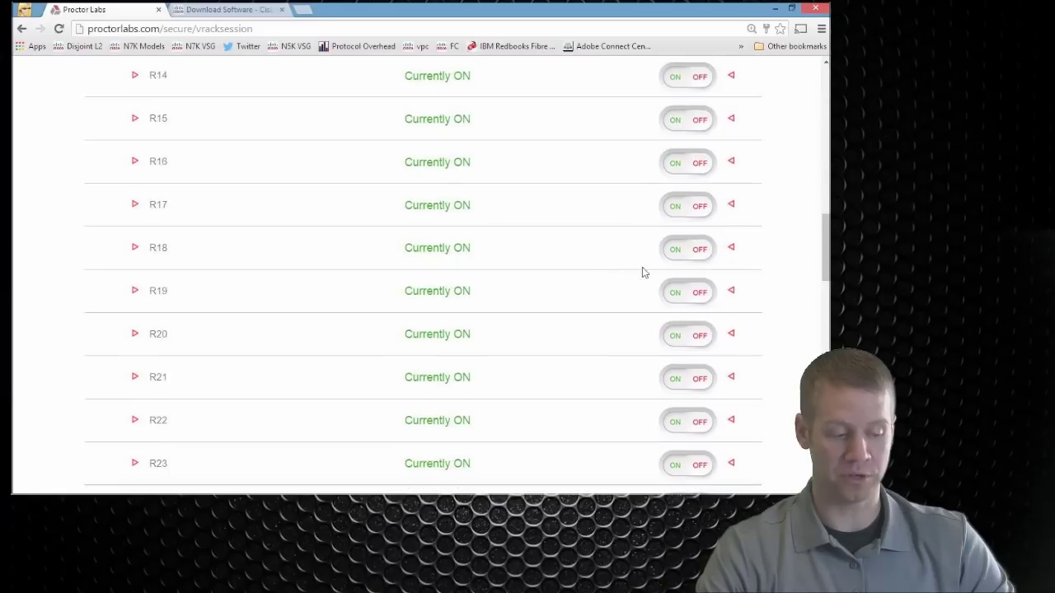
pyautogui.click(701, 378)
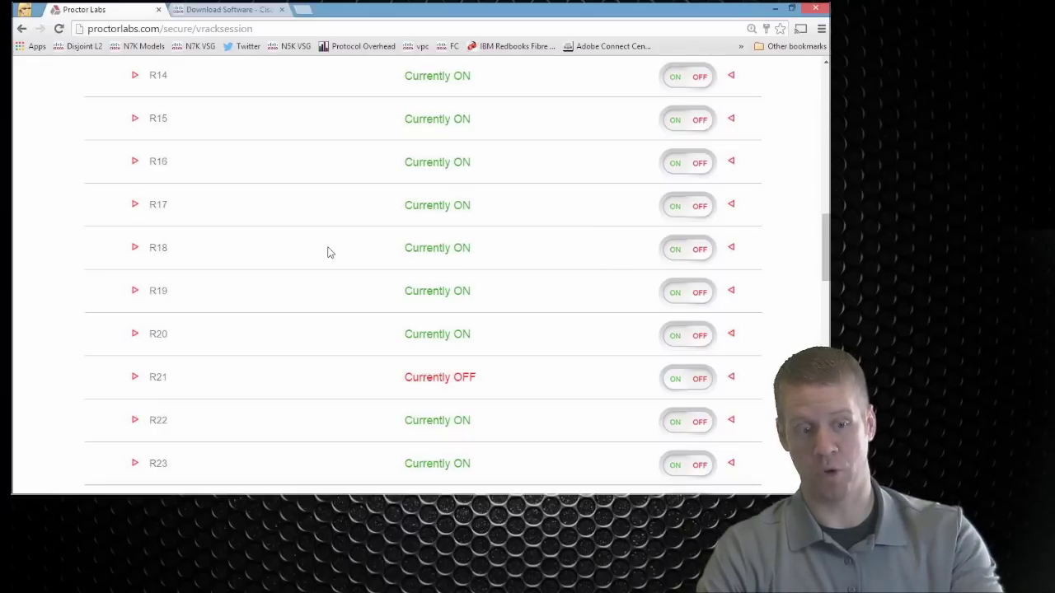
# Step: Show the loadable workbook labs, collapsing Volume 2 and expanding Volume 1 Workbook
pyautogui.scroll(10, 449, 224)
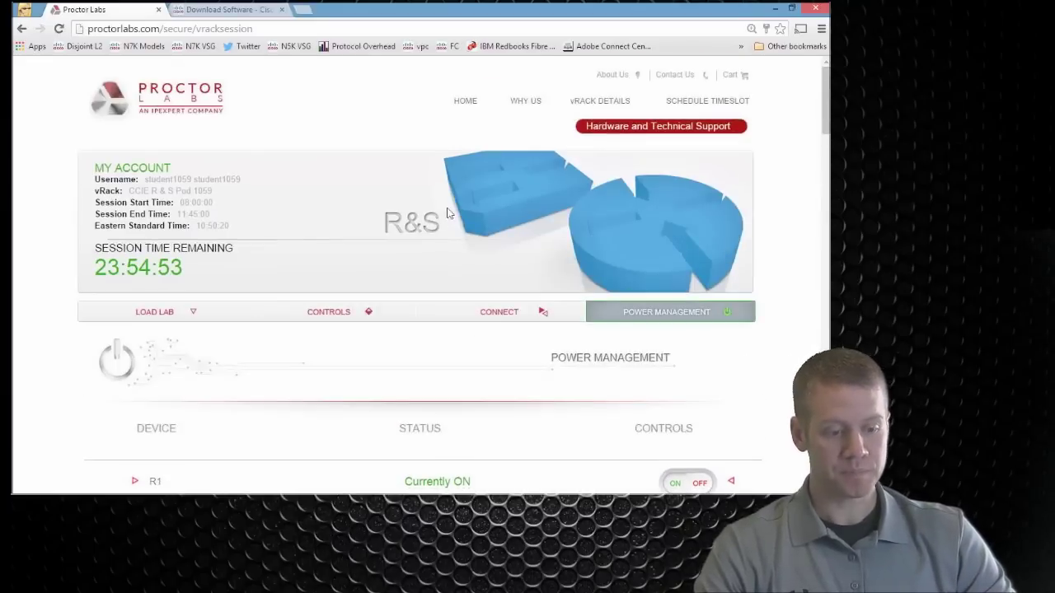
pyautogui.click(153, 312)
pyautogui.scroll(-4, 558, 388)
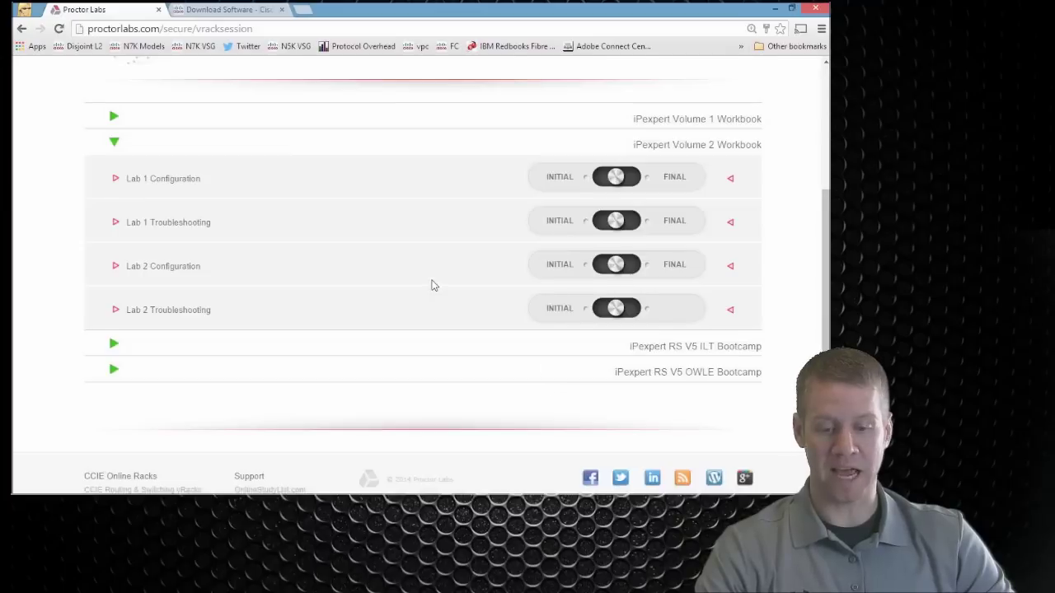
pyautogui.scroll(2, 431, 286)
pyautogui.click(114, 335)
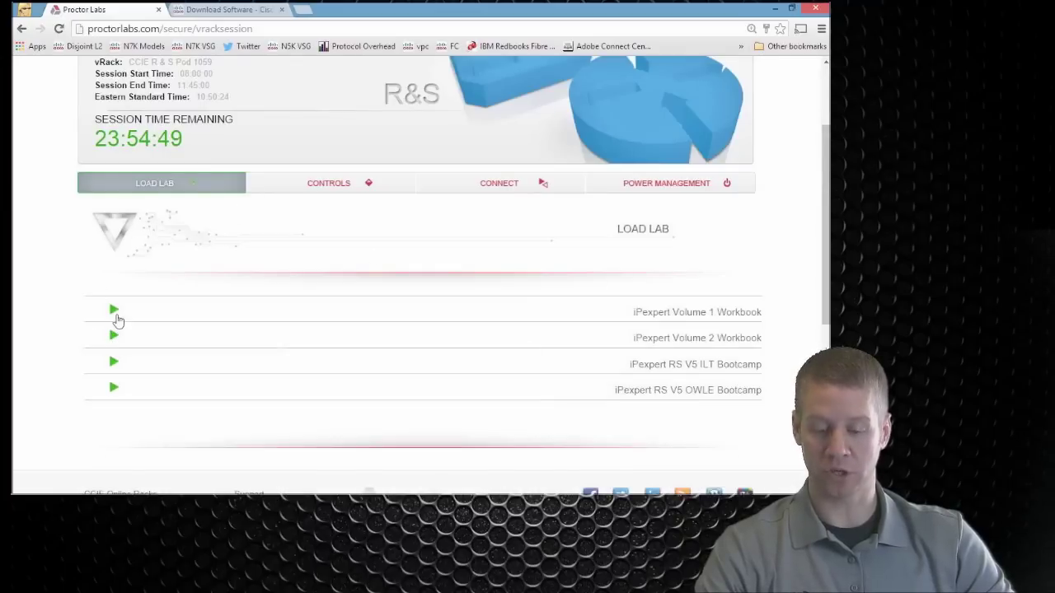
pyautogui.click(115, 312)
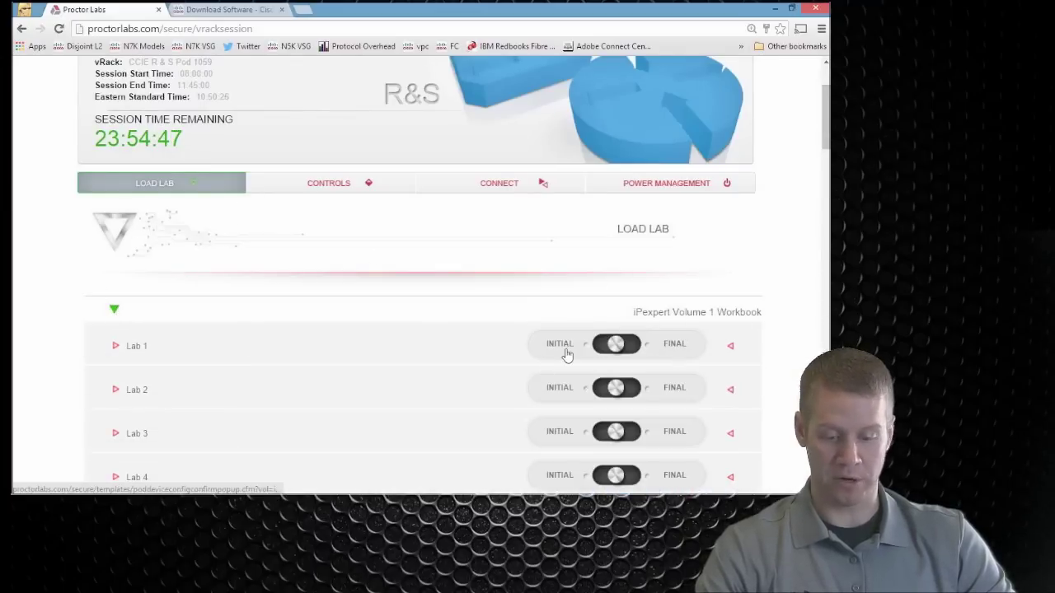
# Step: Scroll through the Volume 1 labs, then show the routers' telnet connection list
pyautogui.scroll(-3, 452, 384)
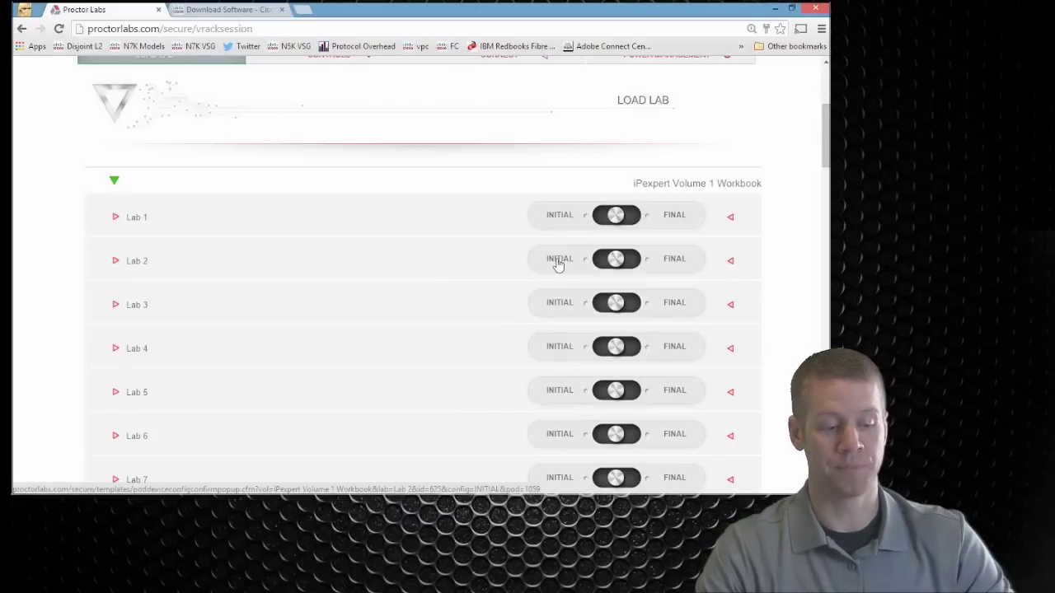
pyautogui.scroll(3, 558, 264)
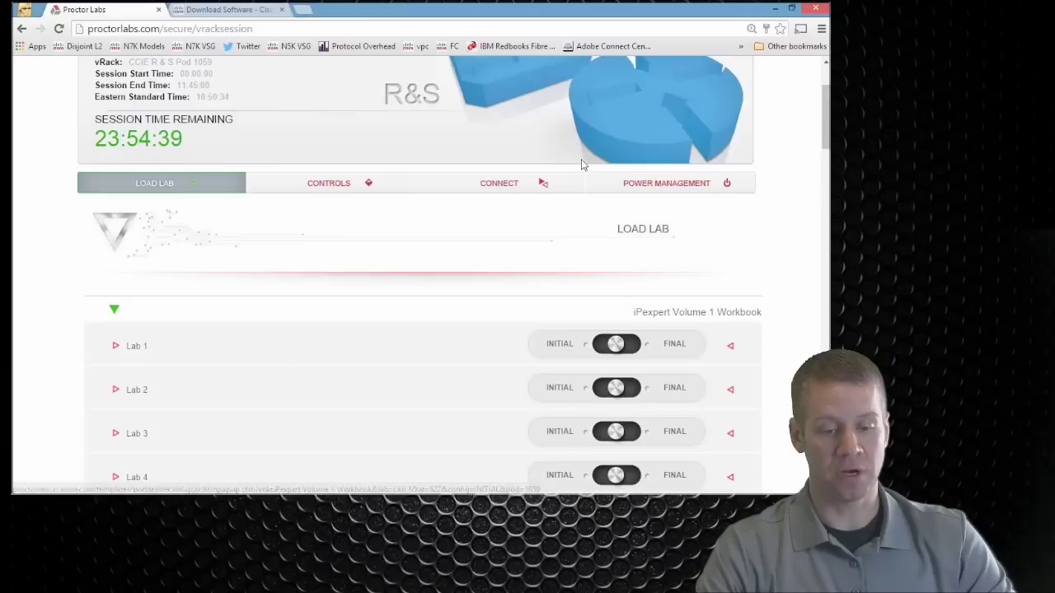
pyautogui.click(506, 180)
pyautogui.scroll(-2, 369, 398)
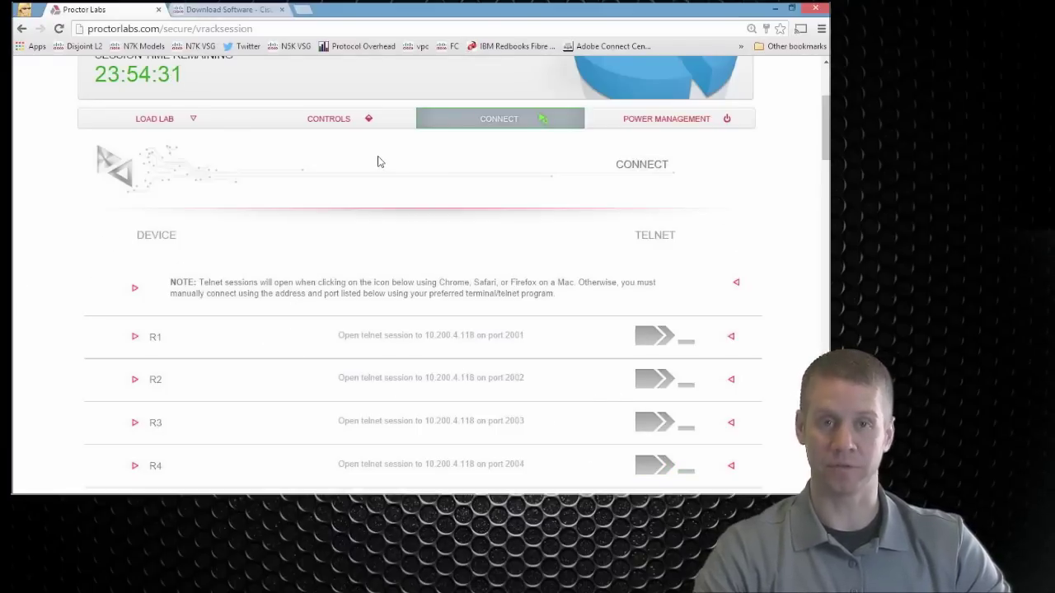
# Step: Launch R1's telnet link twice, closing the blank Untitled page each time
pyautogui.scroll(-1, 360, 188)
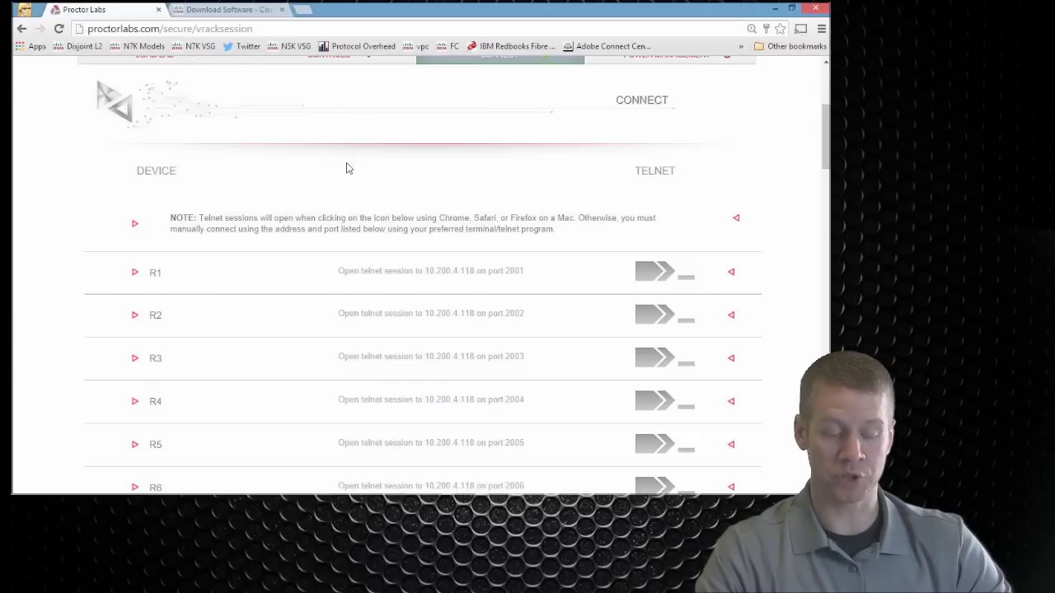
pyautogui.click(646, 273)
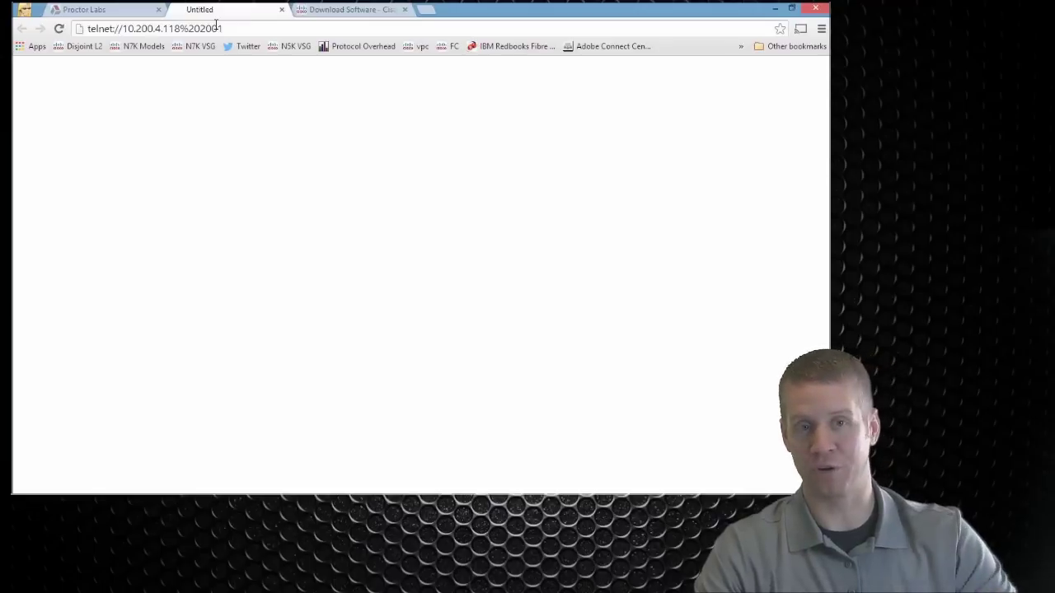
pyautogui.click(281, 9)
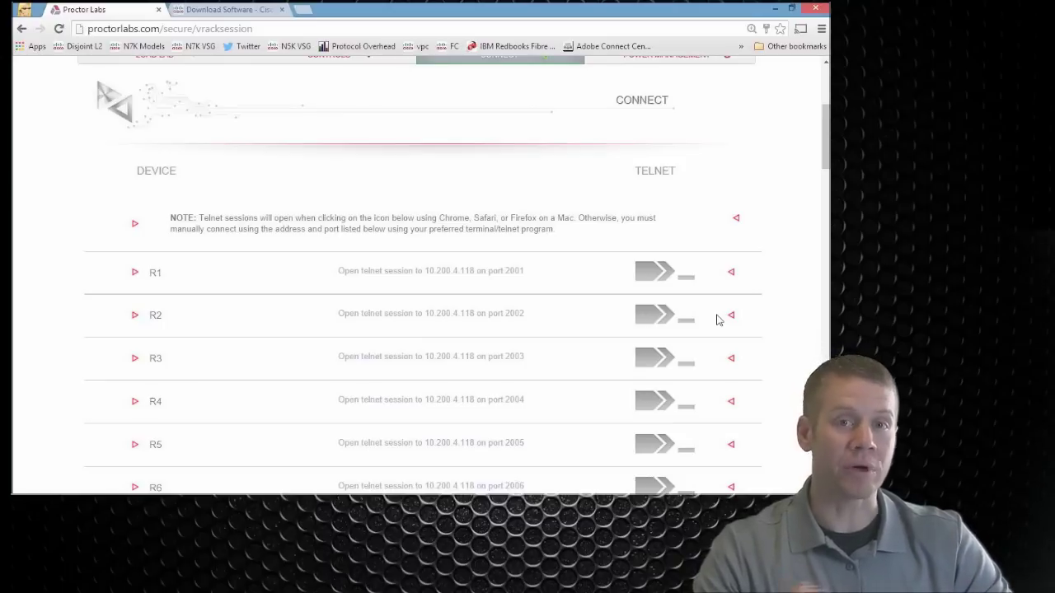
pyautogui.click(659, 272)
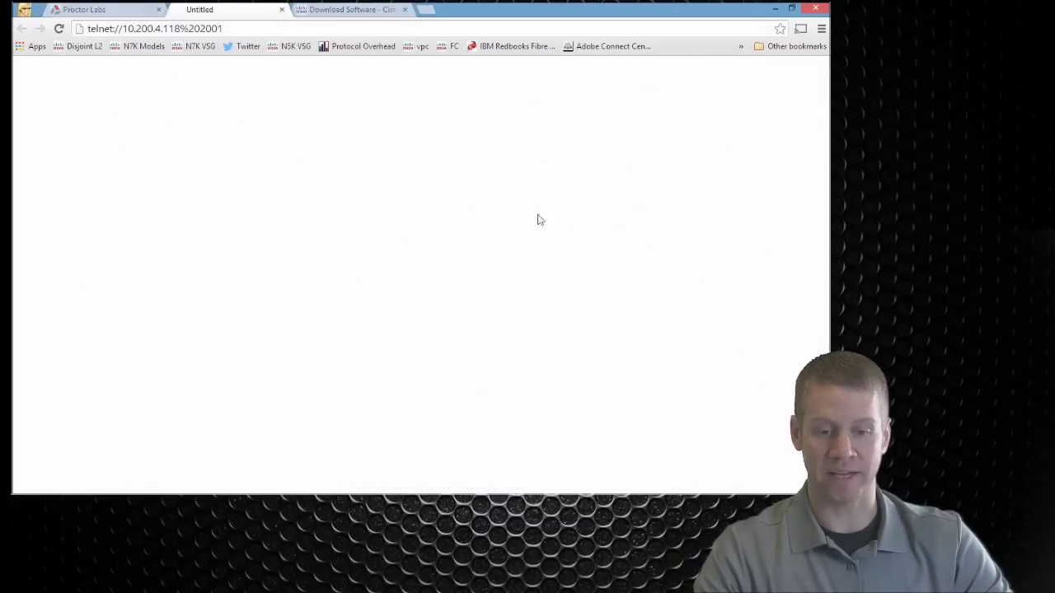
pyautogui.click(281, 10)
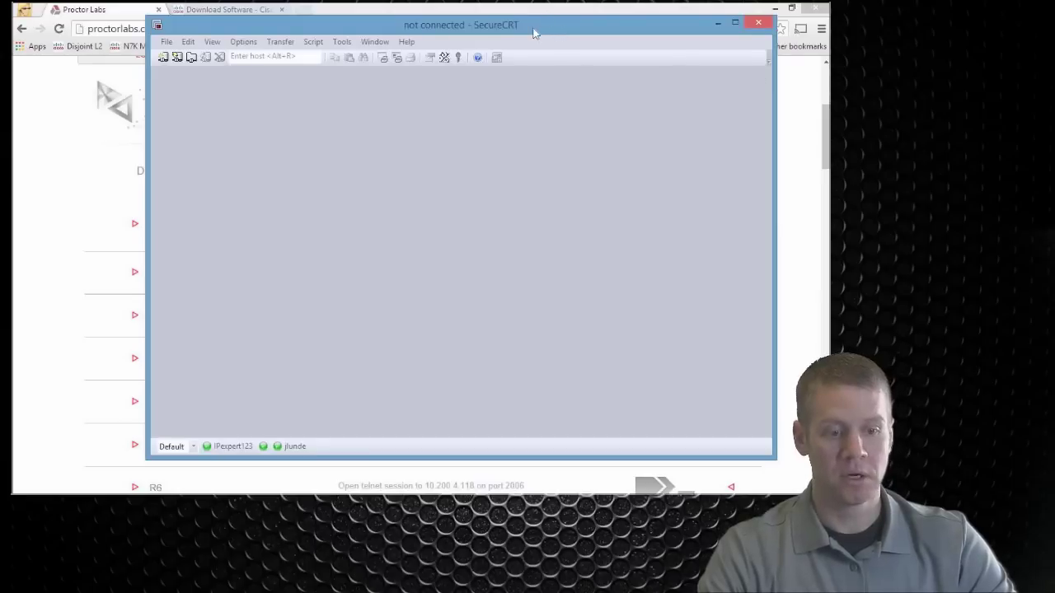
# Step: Quick-connect by Telnet to 10.200.4.118 on port 2001 without saving the session
pyautogui.moveTo(534, 33); pyautogui.dragTo(476, 305)
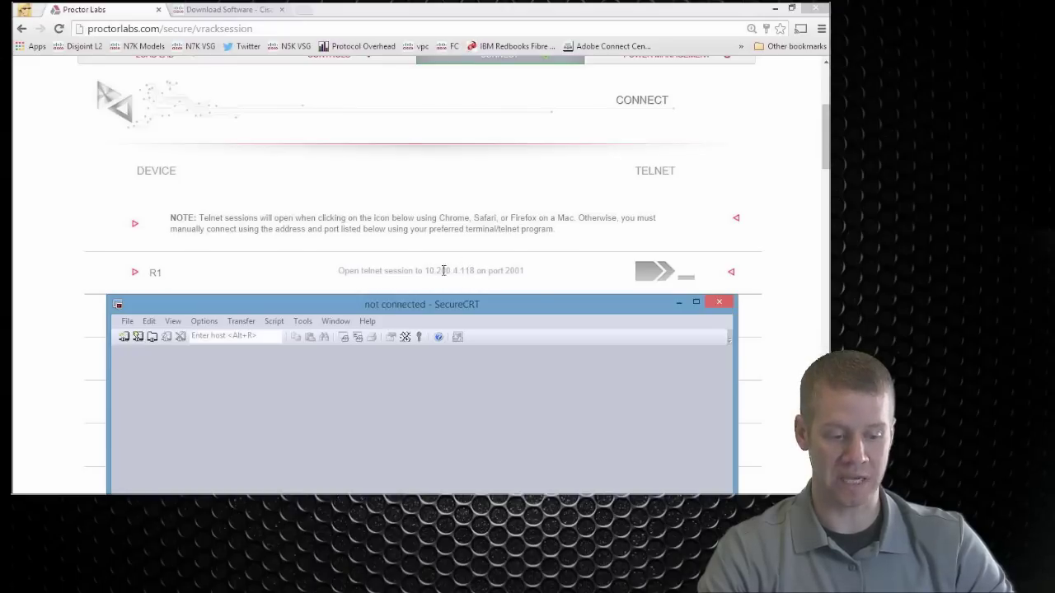
pyautogui.click(137, 336)
pyautogui.moveTo(356, 272); pyautogui.dragTo(207, 76)
pyautogui.click(216, 98)
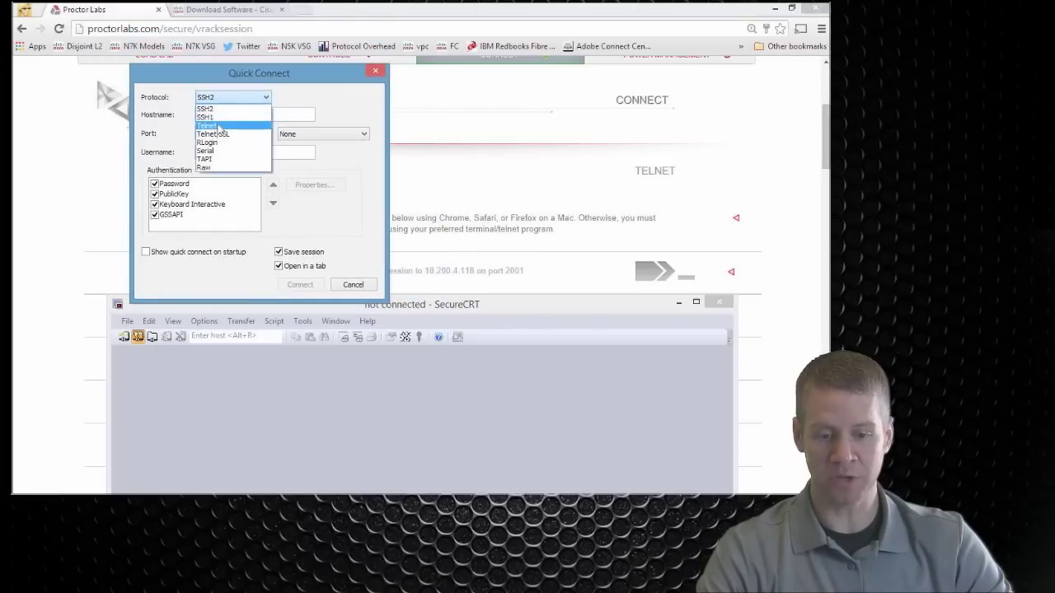
pyautogui.click(221, 129)
pyautogui.click(221, 115)
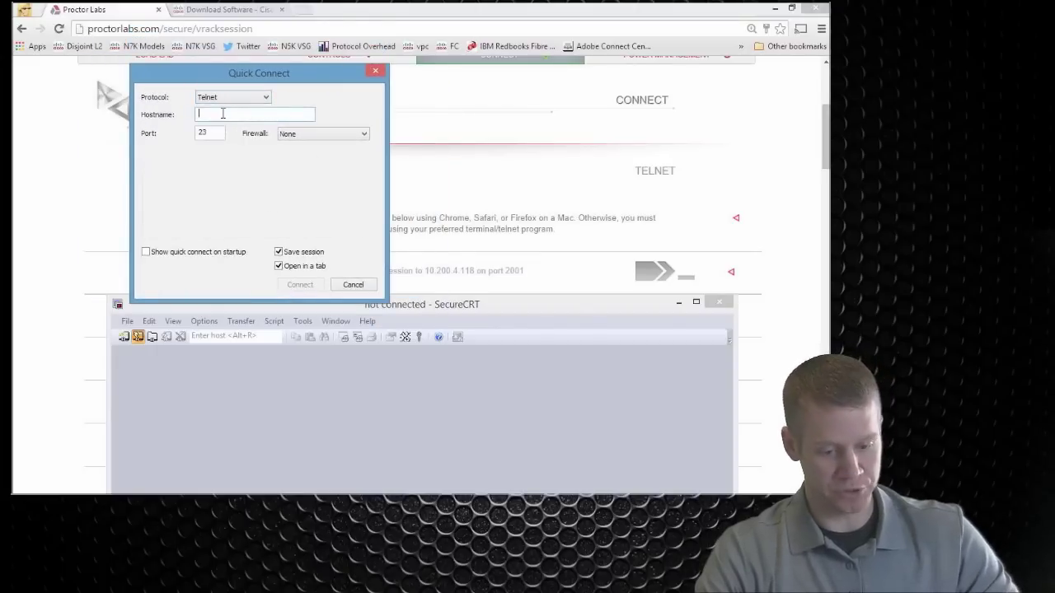
pyautogui.write('10.200.4.118')
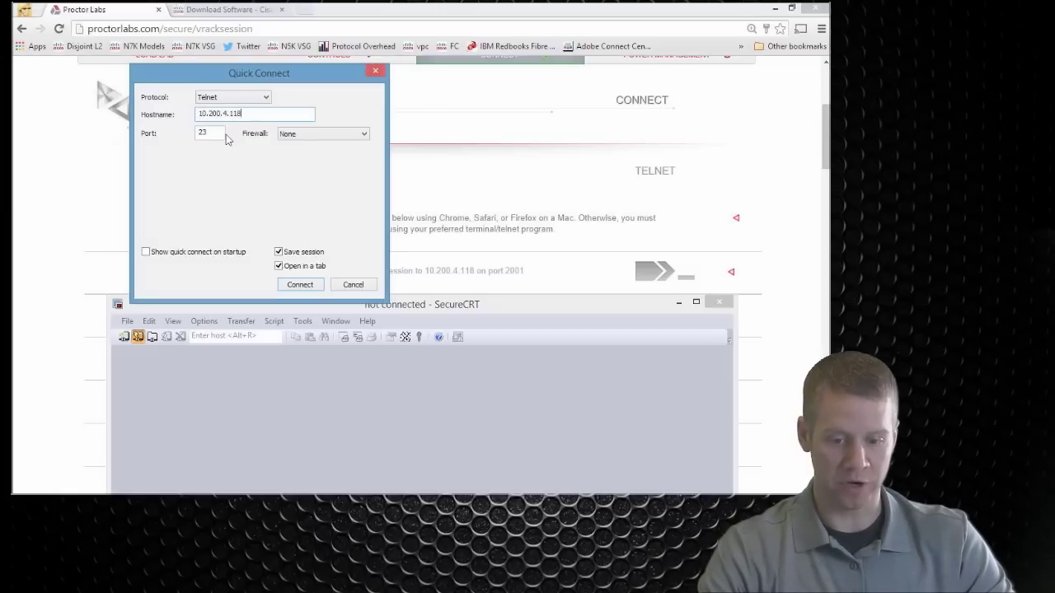
pyautogui.write('2001')
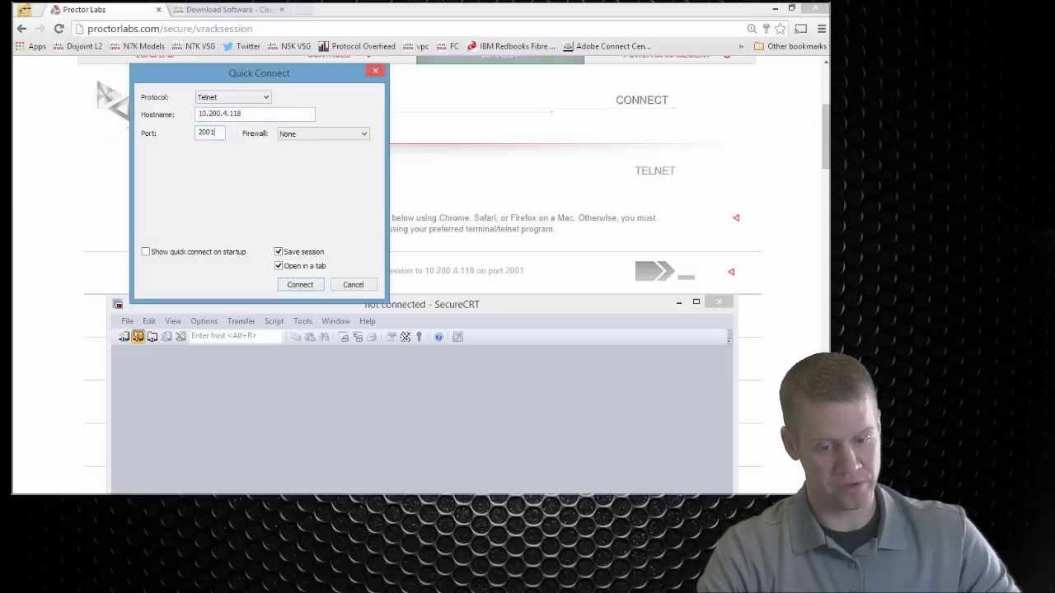
pyautogui.click(279, 251)
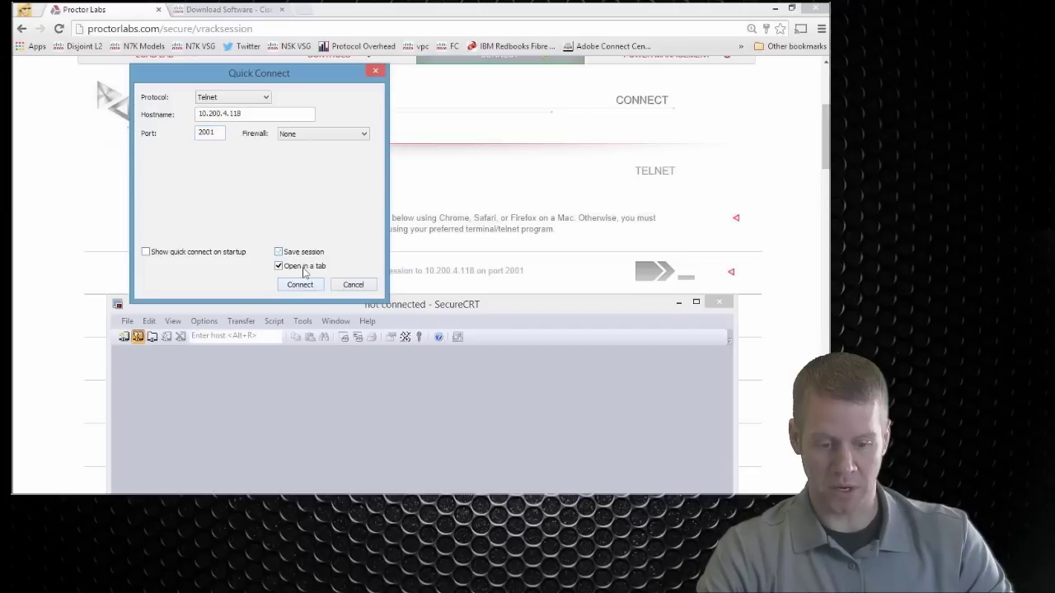
pyautogui.click(301, 285)
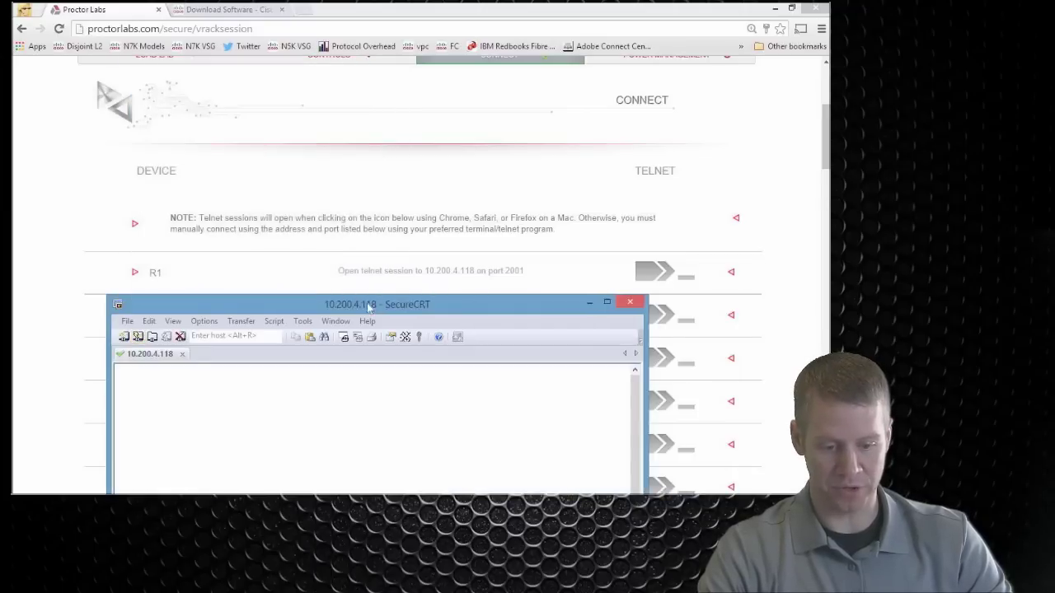
# Step: Reposition and enlarge the SecureCRT window and wake the port 2001 console
pyautogui.moveTo(367, 305); pyautogui.dragTo(395, 88)
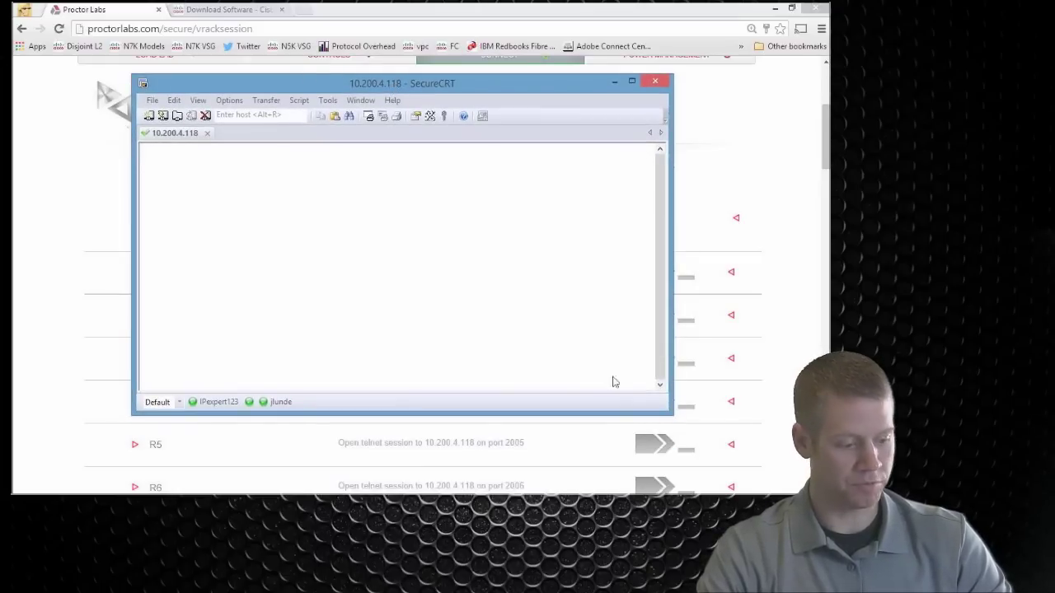
pyautogui.moveTo(669, 413); pyautogui.dragTo(728, 459)
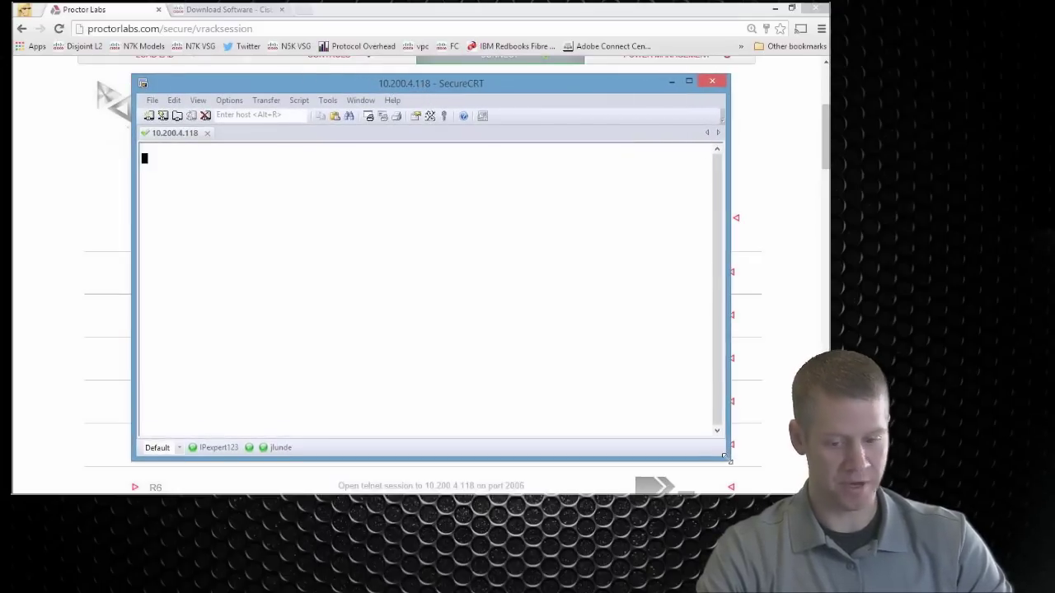
pyautogui.press('Return')
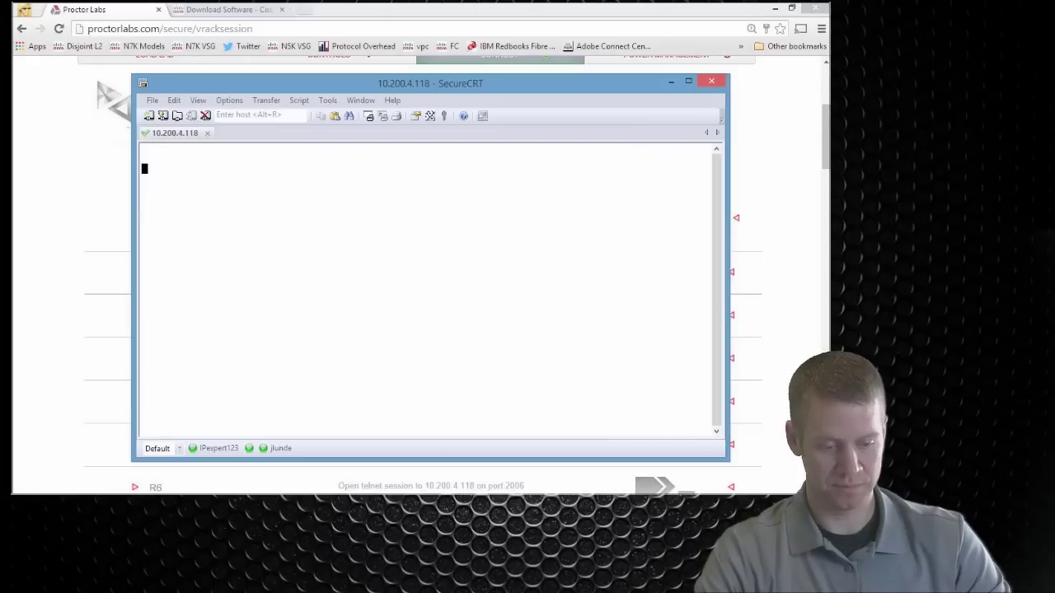
pyautogui.moveTo(488, 87); pyautogui.dragTo(460, 81)
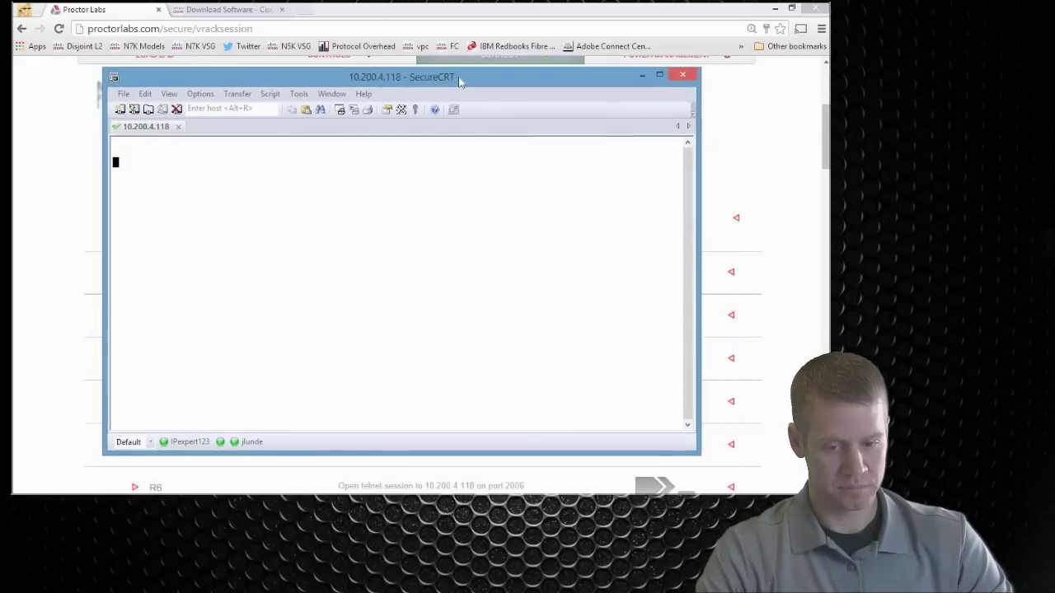
pyautogui.press('super+Down')
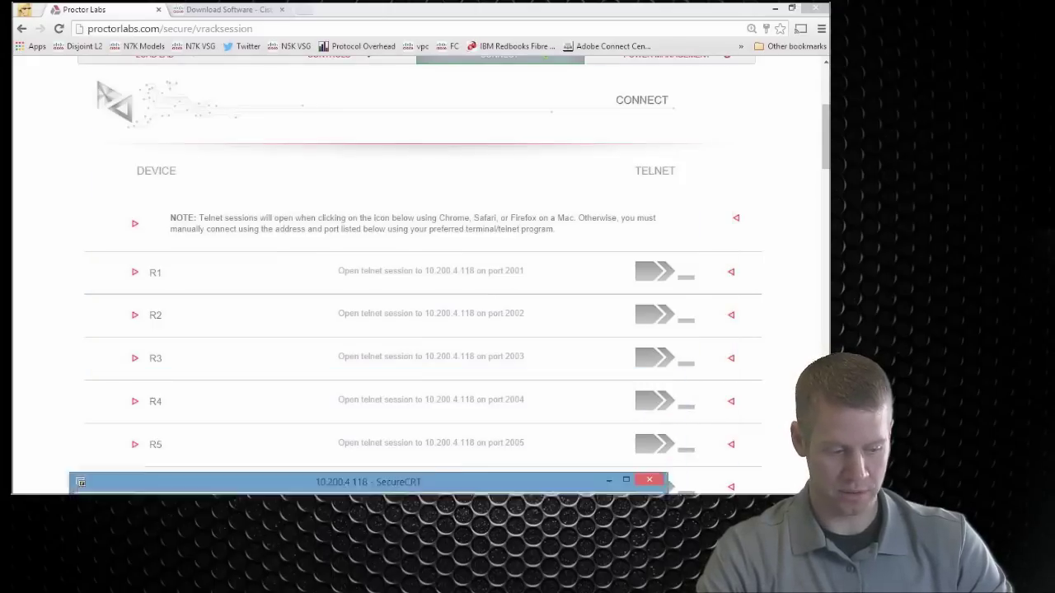
pyautogui.press('super+Up')
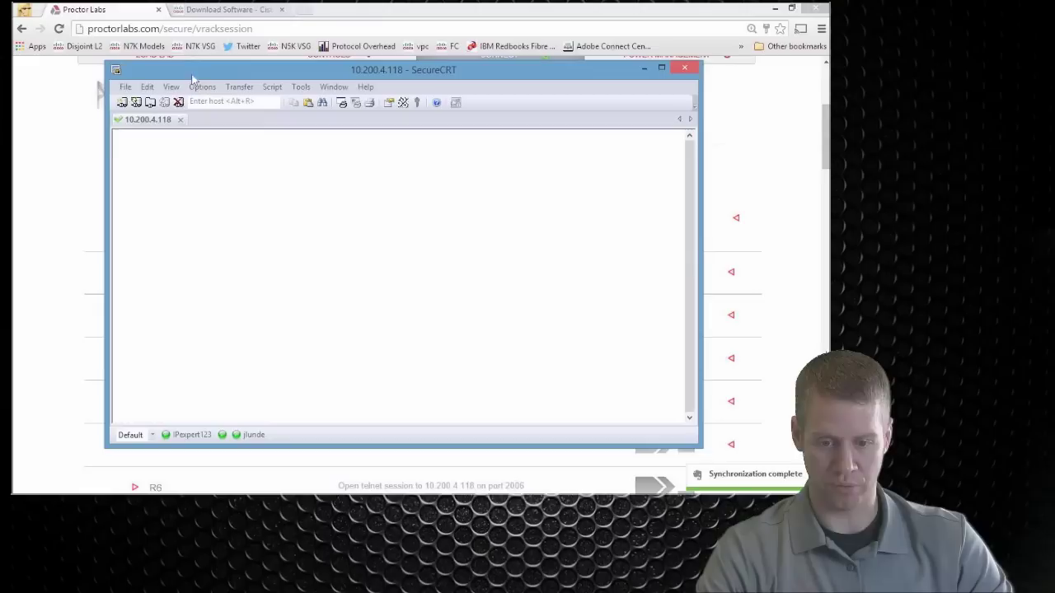
# Step: Quick-connect again with the port changed to 2003 and wake the R3# prompt
pyautogui.click(136, 102)
pyautogui.doubleClick(364, 204)
pyautogui.write('2001')
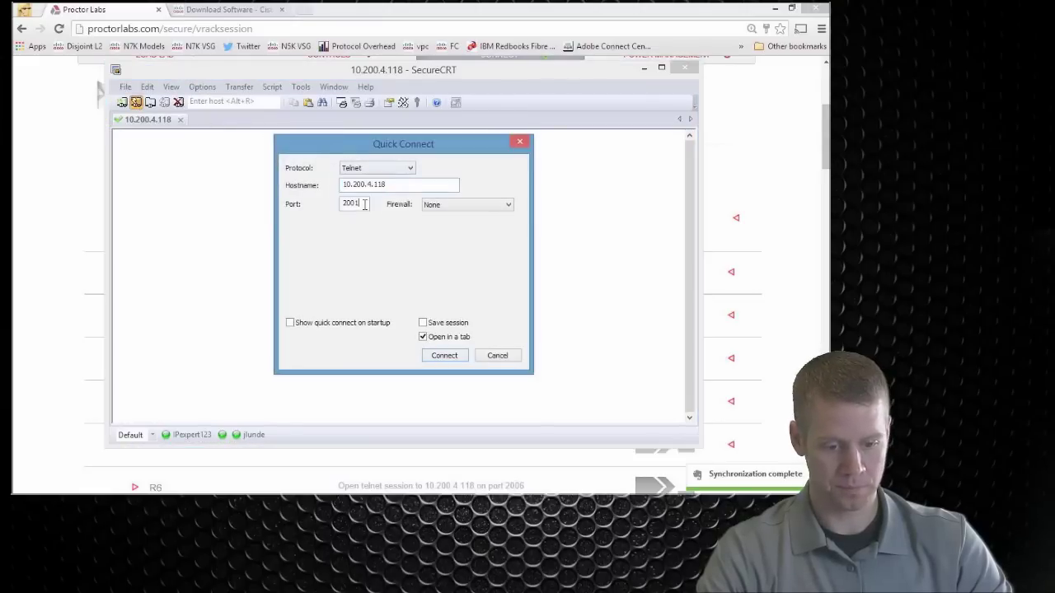
pyautogui.press('BackSpace')
pyautogui.write('3')
pyautogui.press('Return')
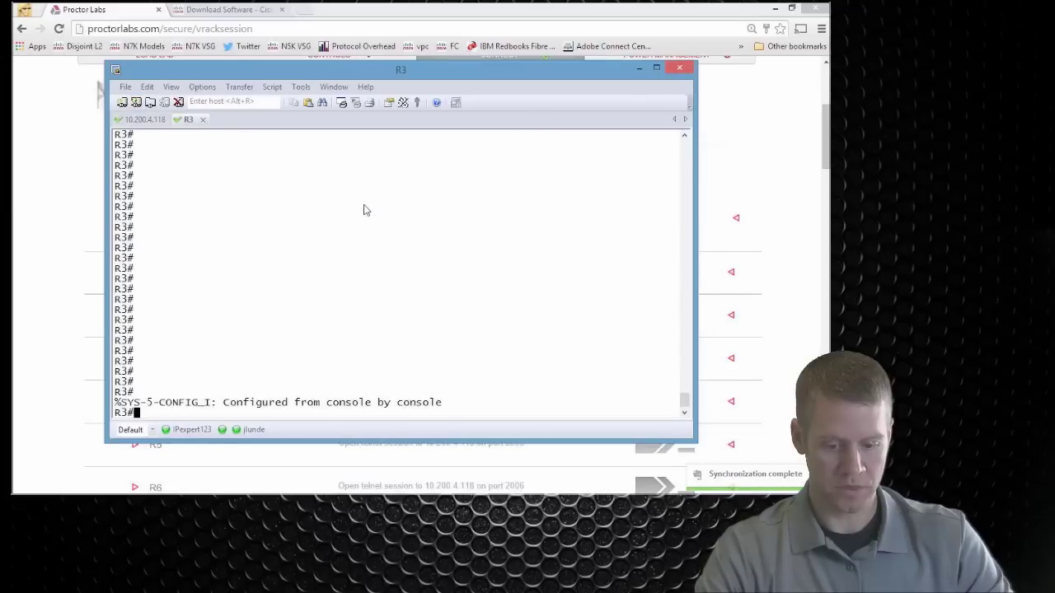
pyautogui.press('Return')
pyautogui.press('Return')
pyautogui.press('Return')
pyautogui.press('Return')
pyautogui.press('Return')
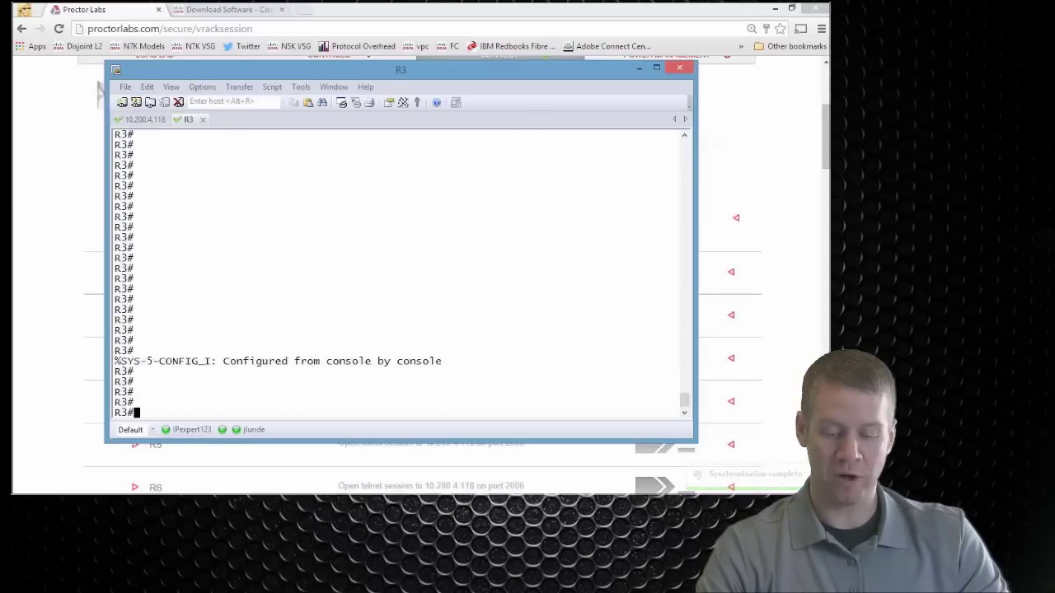
# Step: Run 'show run' on R3 and page through the whole running configuration
pyautogui.moveTo(433, 77); pyautogui.dragTo(425, 397)
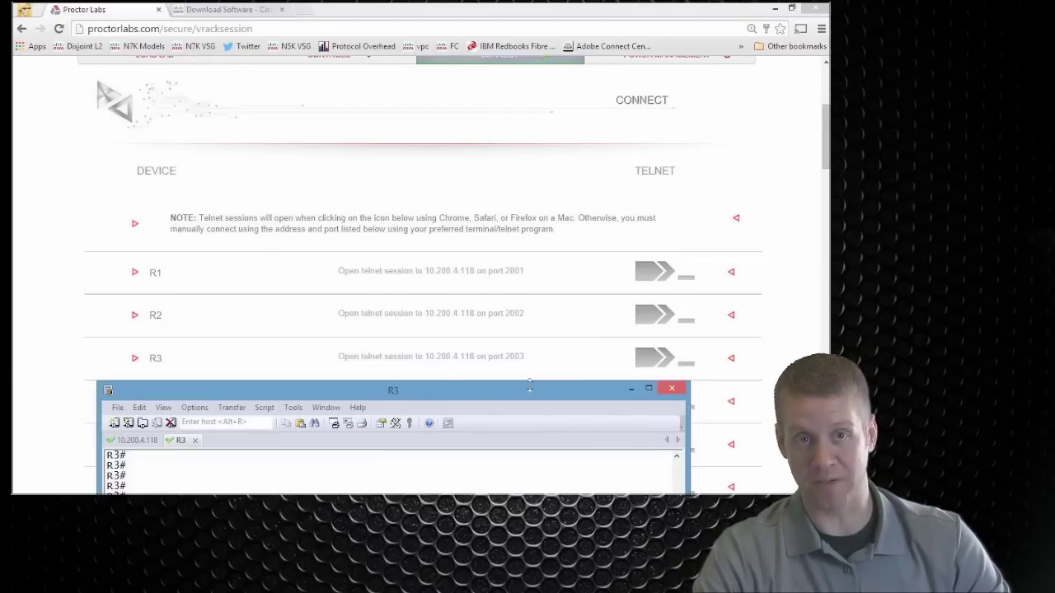
pyautogui.moveTo(529, 386); pyautogui.dragTo(547, 20)
pyautogui.press('Return')
pyautogui.press('Return')
pyautogui.press('Return')
pyautogui.press('Return')
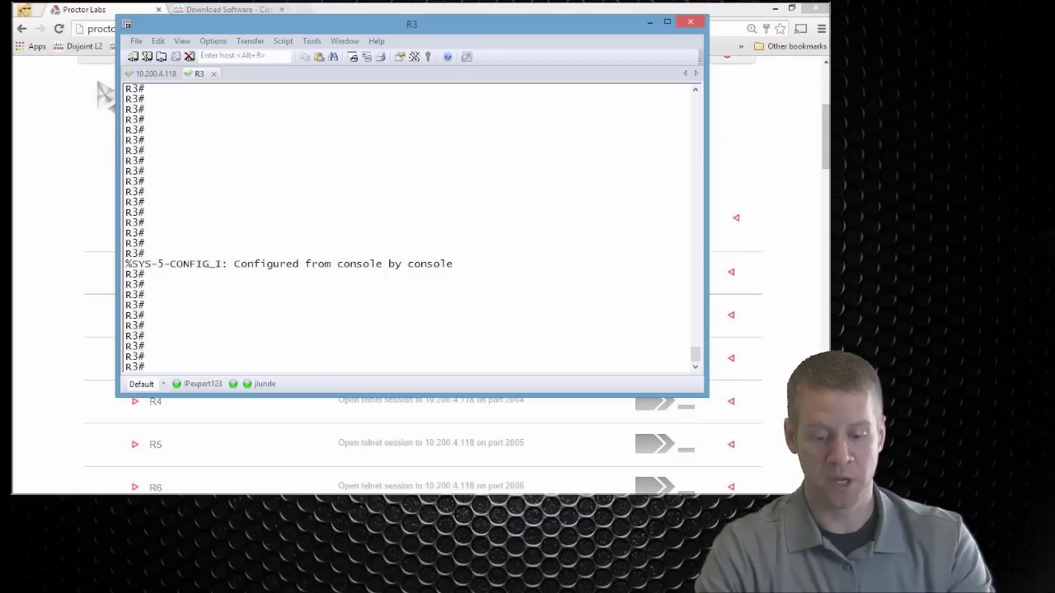
pyautogui.write('show run')
pyautogui.press('Return')
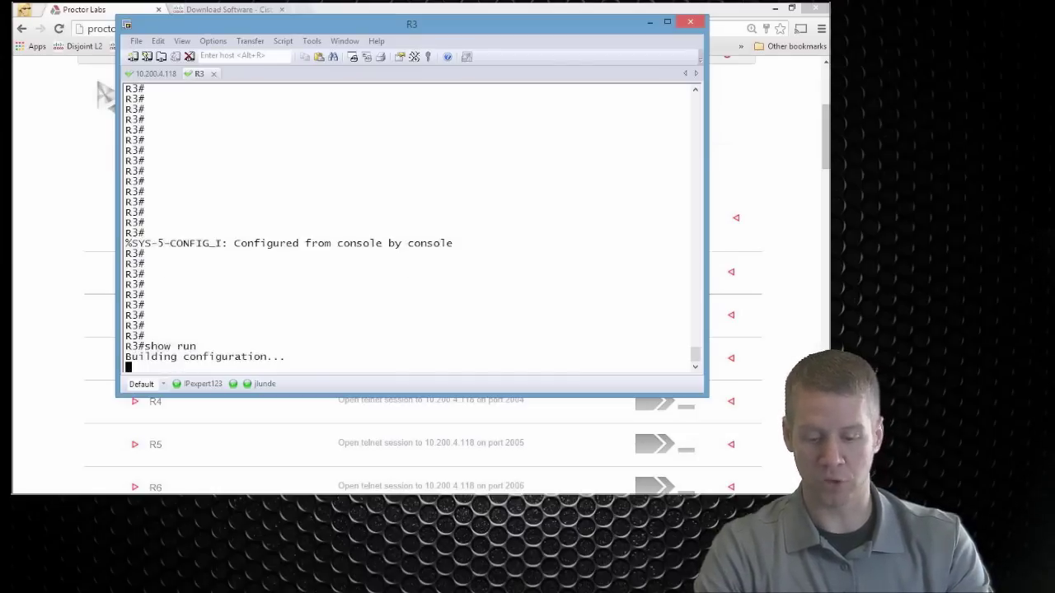
pyautogui.press('space')
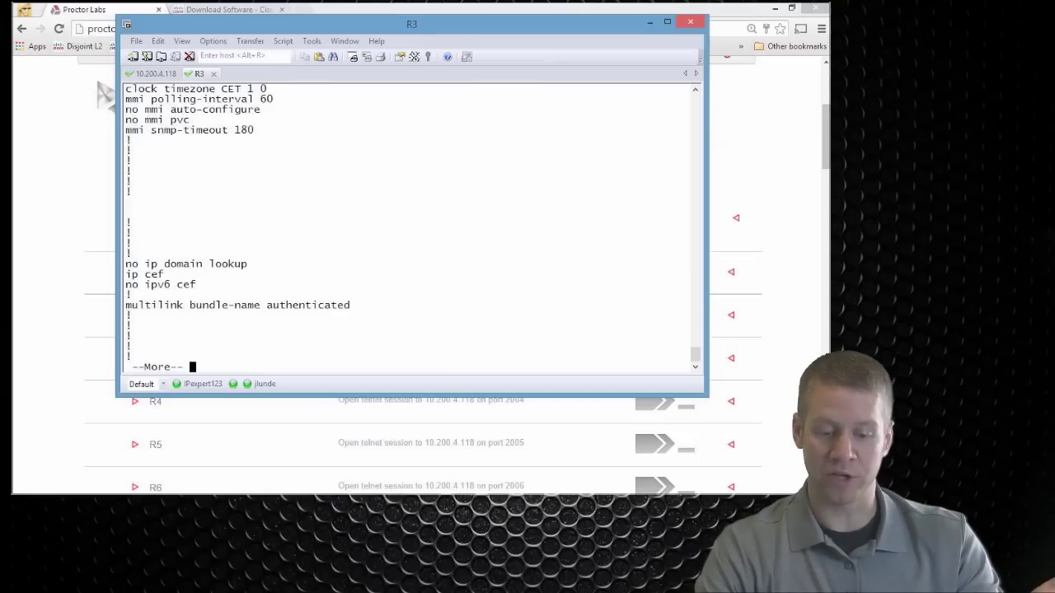
pyautogui.press('space')
pyautogui.press('space')
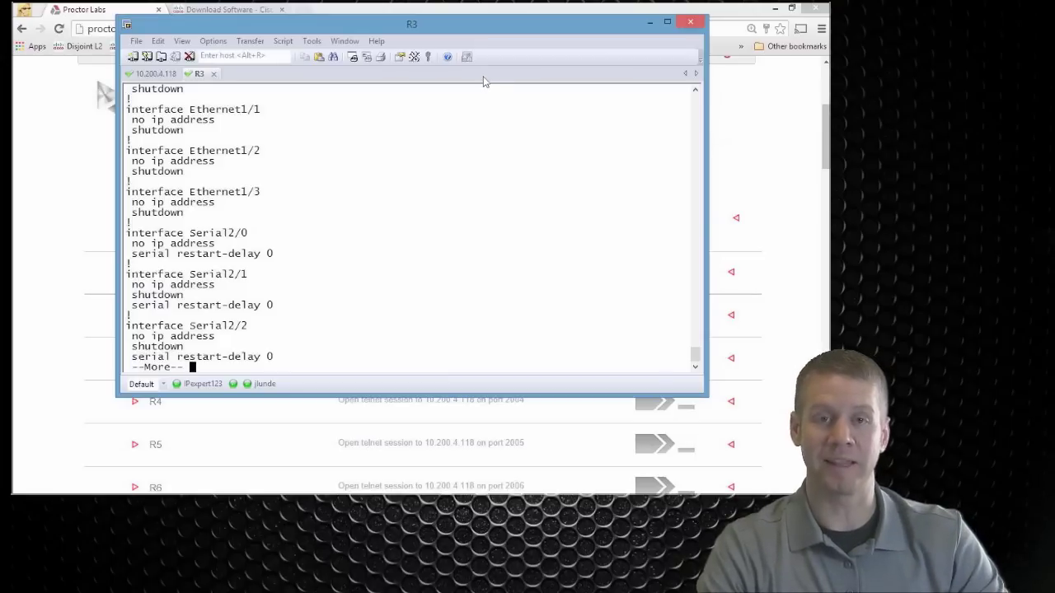
pyautogui.press('space')
pyautogui.press('space')
pyautogui.press('space')
pyautogui.press('space')
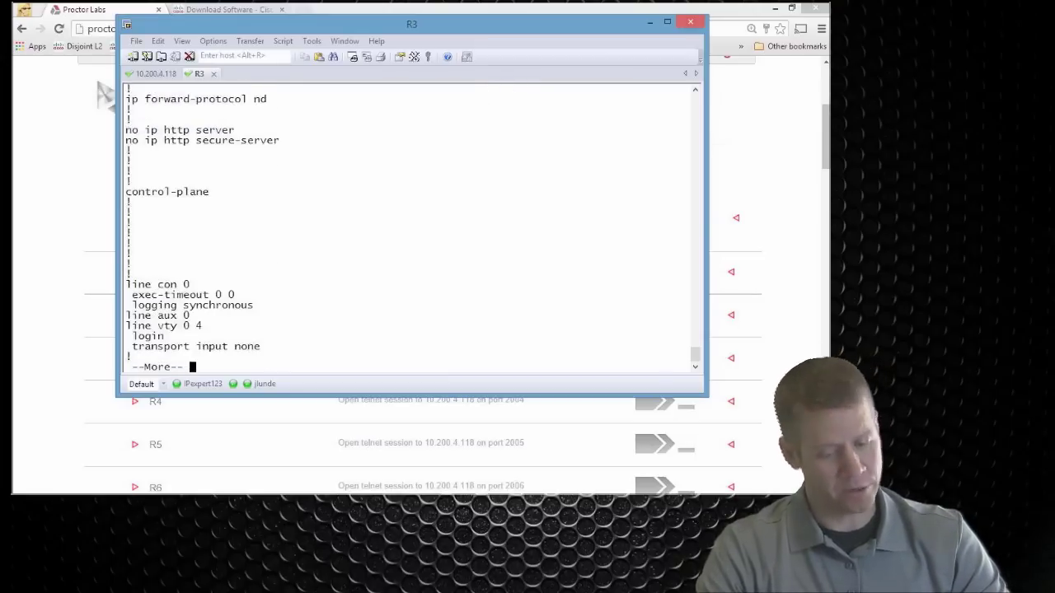
# Step: Scroll back to highlight the Loopback0 interface lines, then minimize the R3 console
pyautogui.scroll(10, 437, 138)
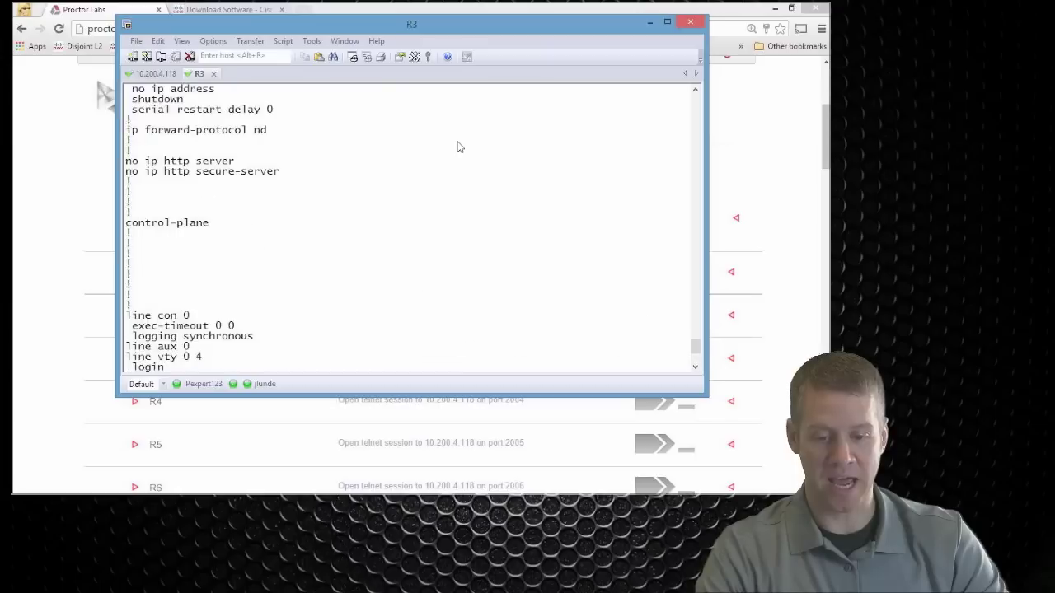
pyautogui.scroll(20, 459, 145)
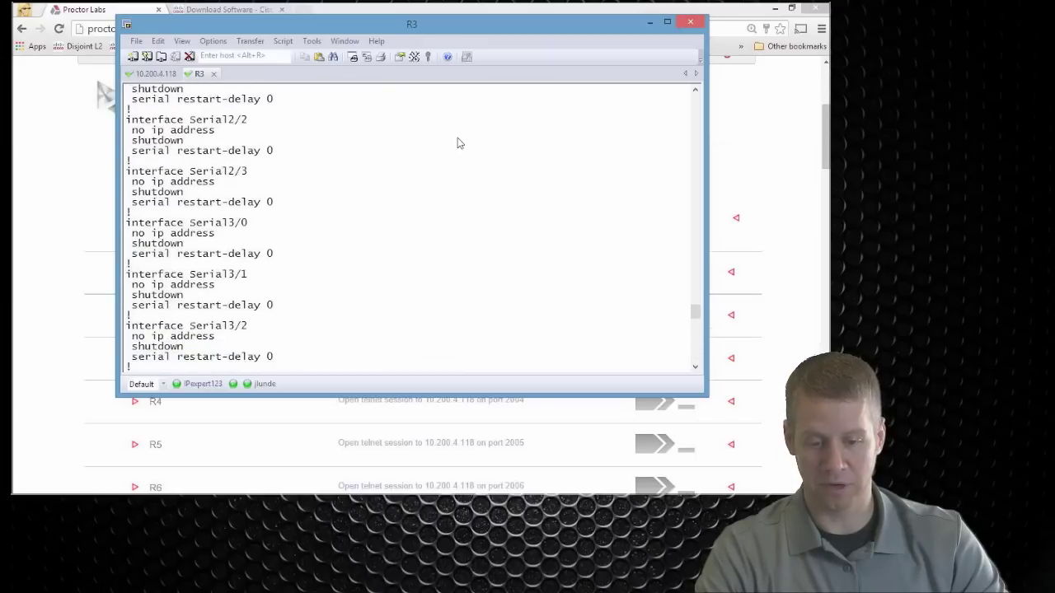
pyautogui.scroll(10, 459, 135)
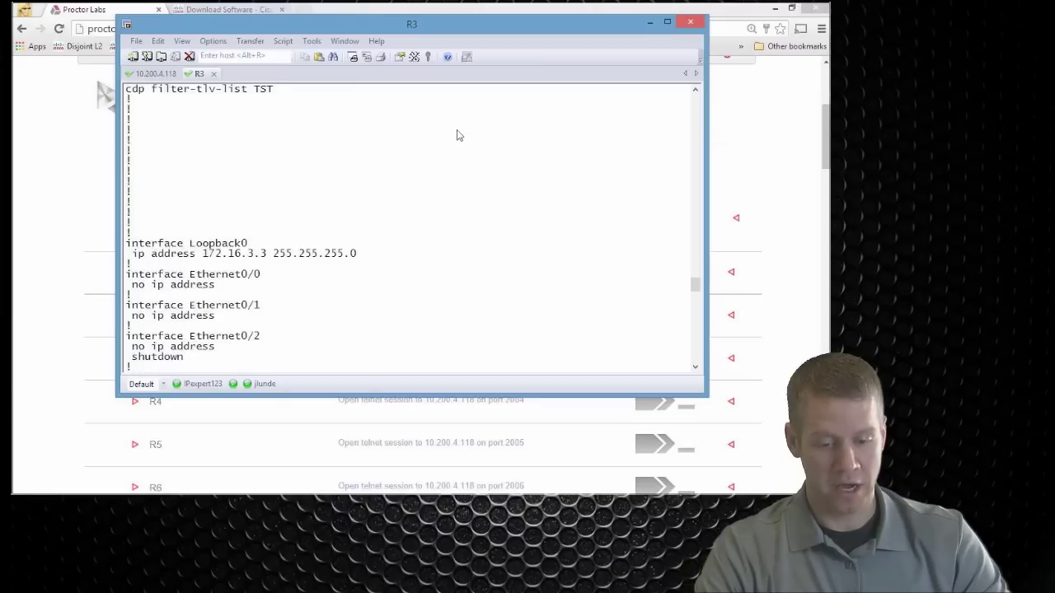
pyautogui.moveTo(356, 255); pyautogui.dragTo(130, 241)
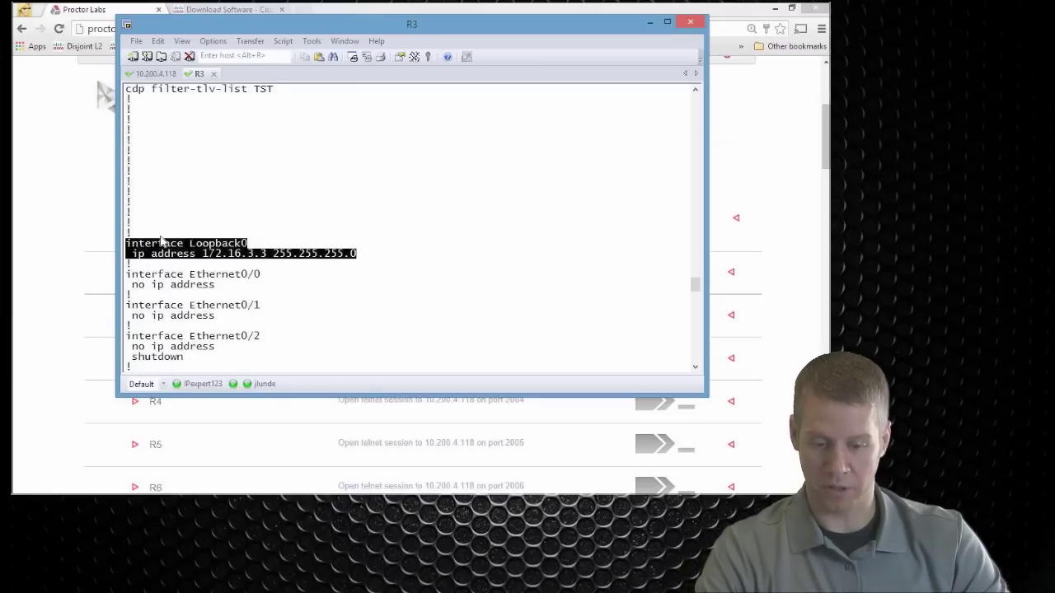
pyautogui.click(208, 237)
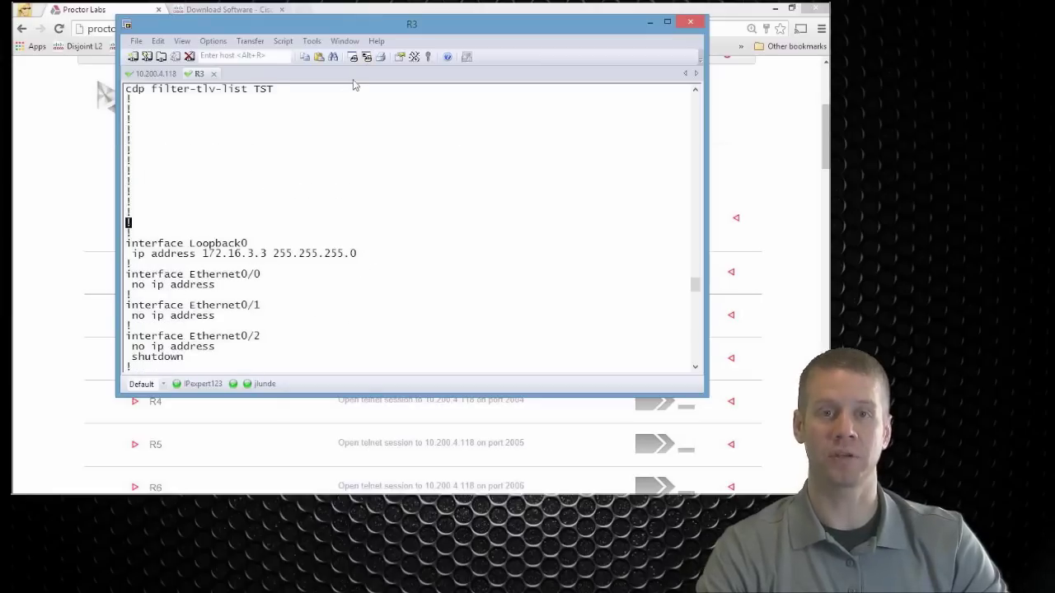
pyautogui.click(650, 22)
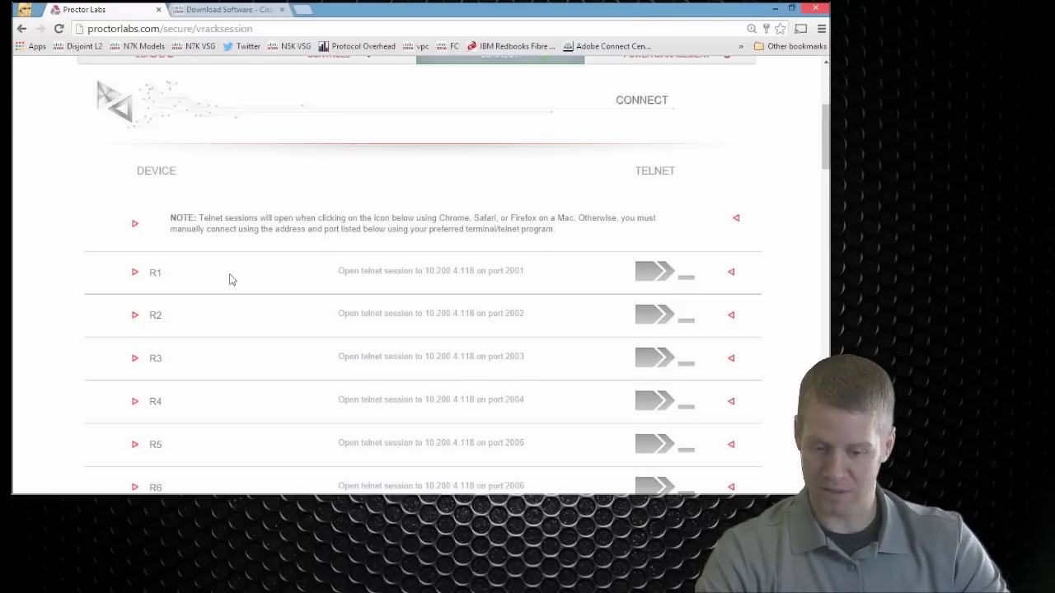
pyautogui.scroll(-18, 231, 280)
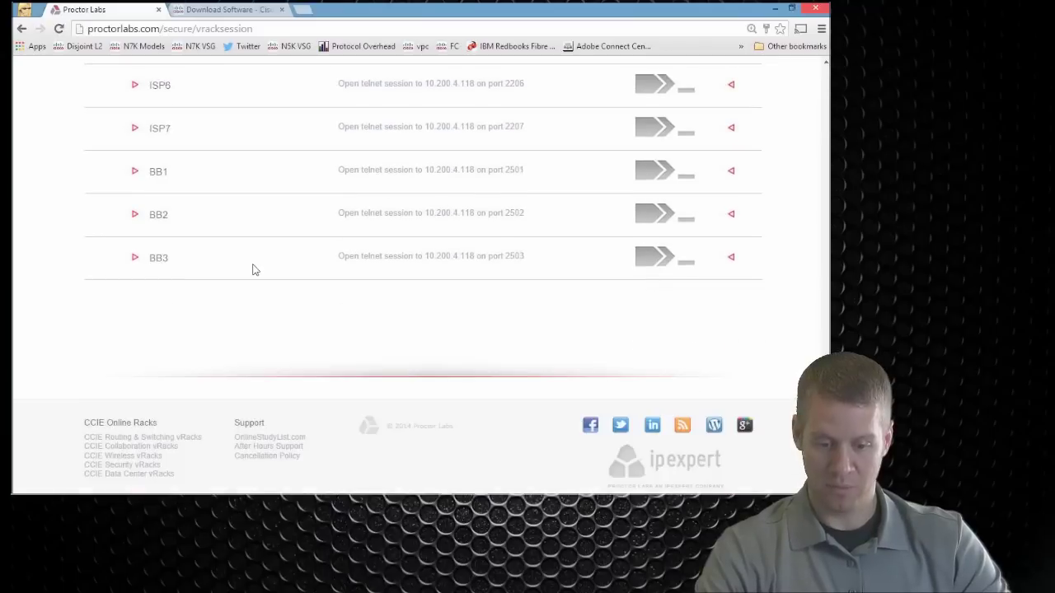
pyautogui.scroll(20, 256, 271)
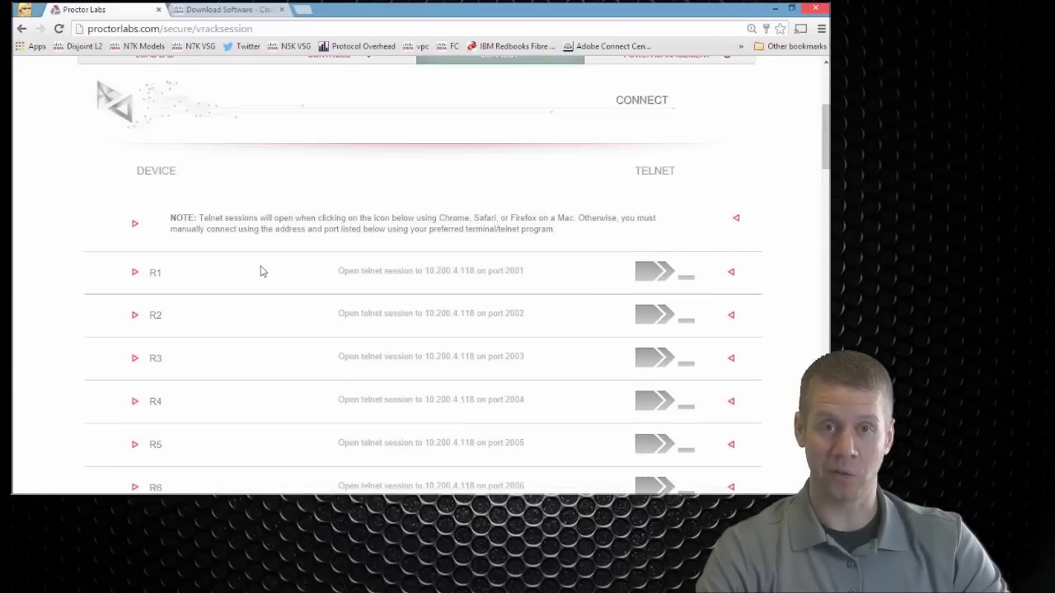
pyautogui.scroll(3, 261, 271)
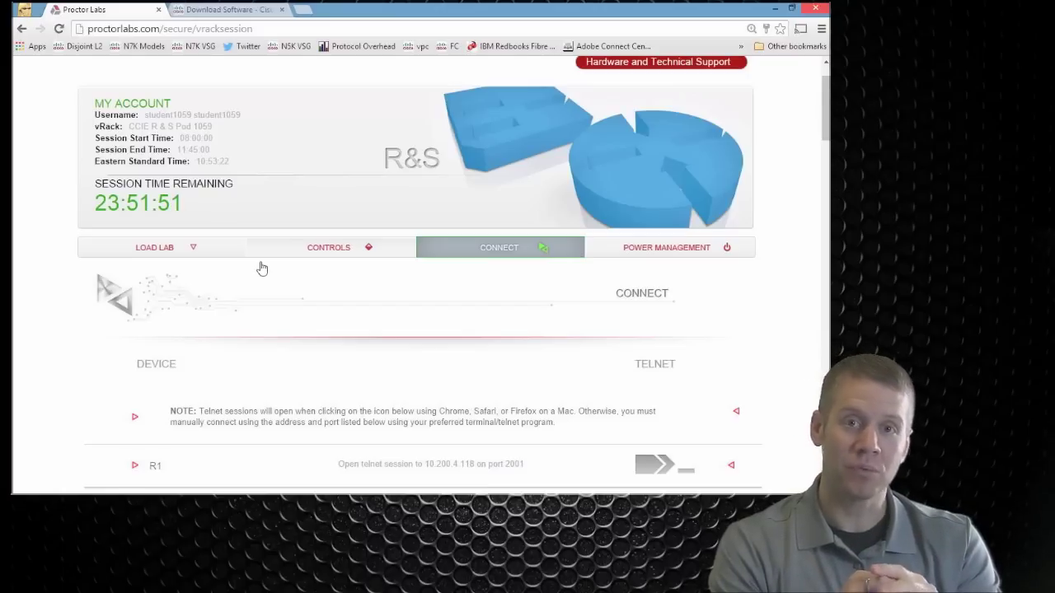
pyautogui.scroll(1, 283, 306)
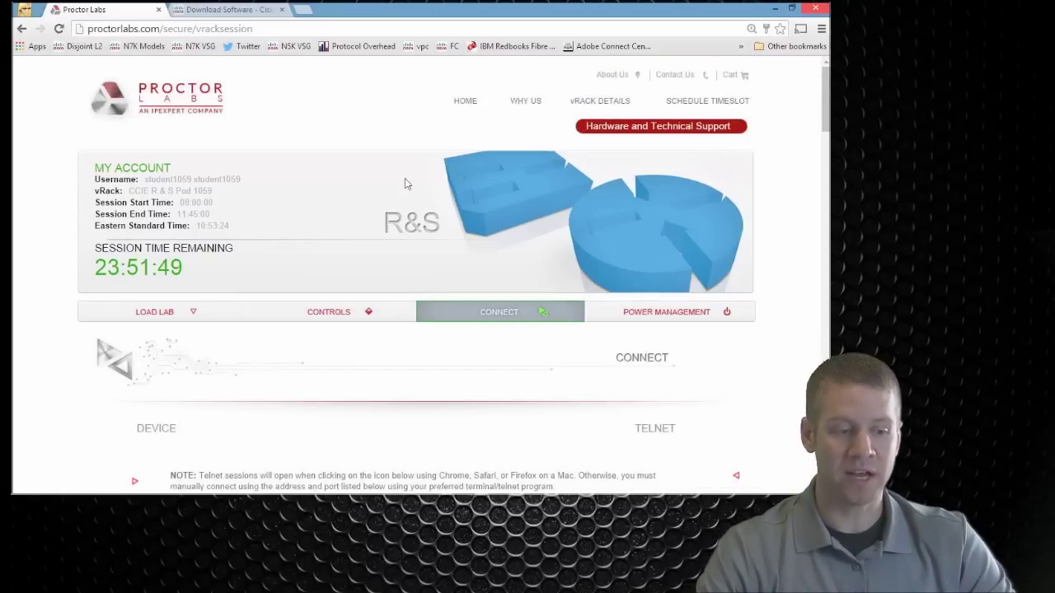
pyautogui.click(676, 75)
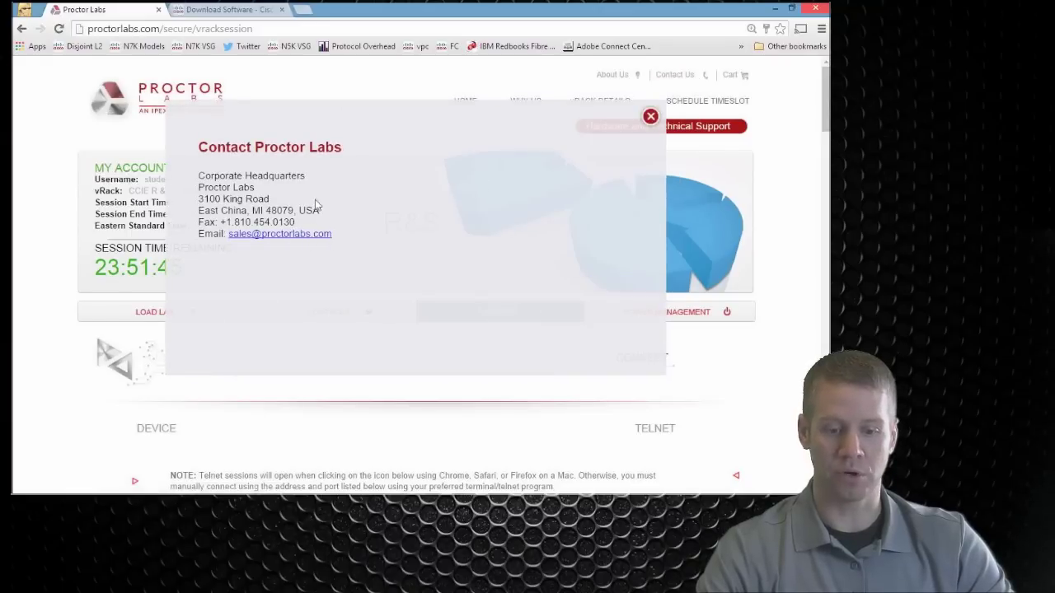
pyautogui.click(650, 117)
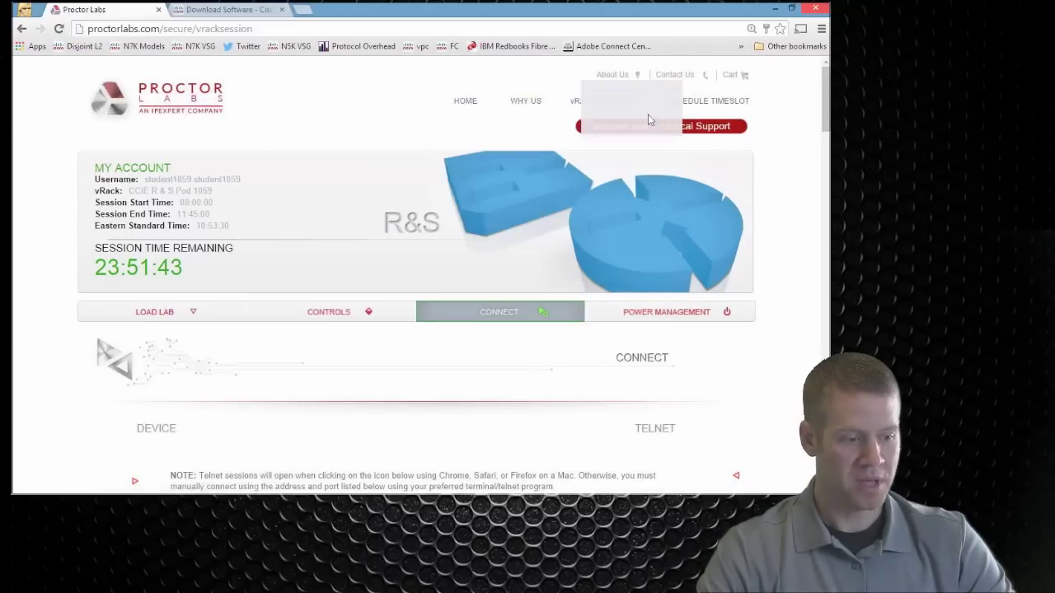
pyautogui.scroll(-4, 596, 148)
pyautogui.scroll(3, 643, 196)
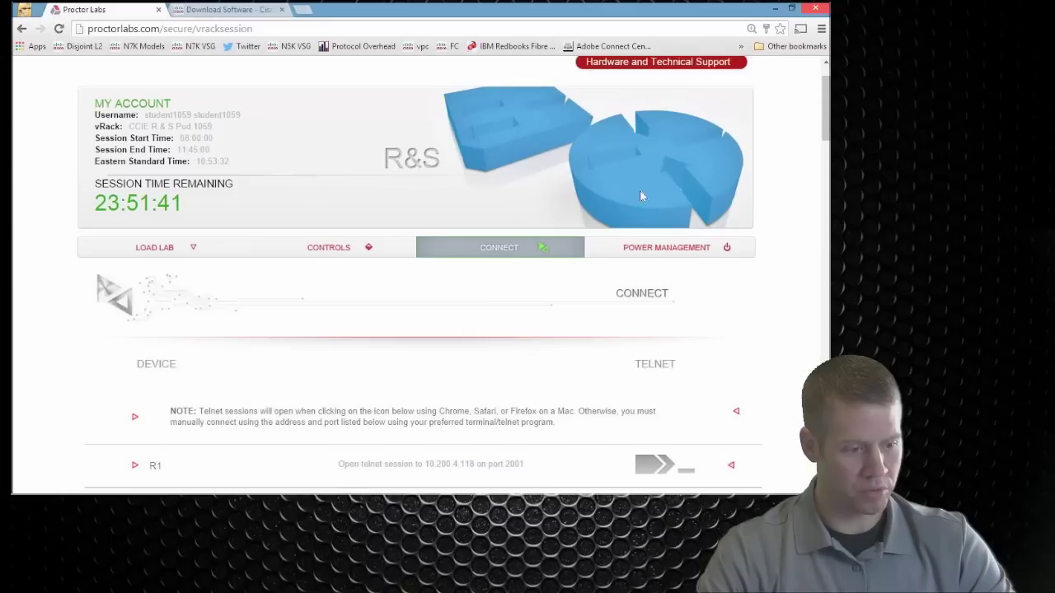
pyautogui.scroll(1, 660, 278)
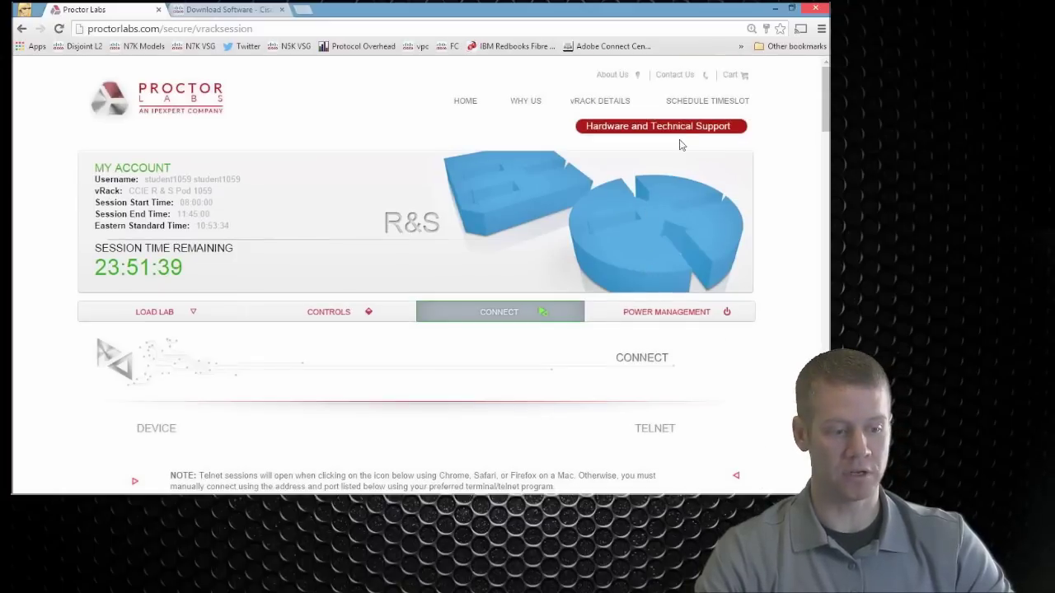
# Step: Go to Hardware and Technical Support and scroll through its Search FAQs, Chat and Ticketing steps
pyautogui.click(683, 126)
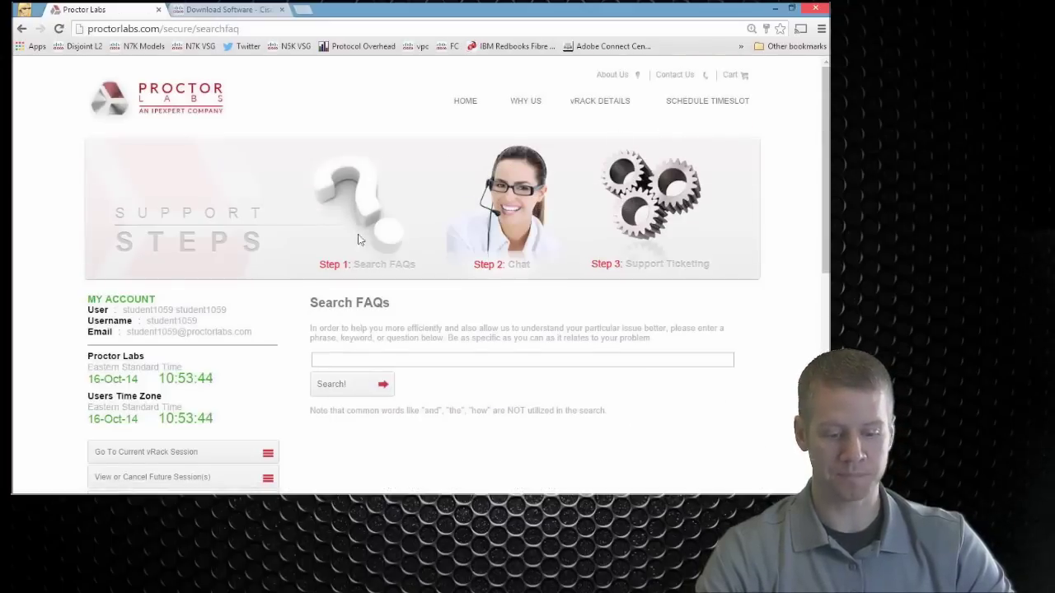
pyautogui.scroll(-2, 374, 245)
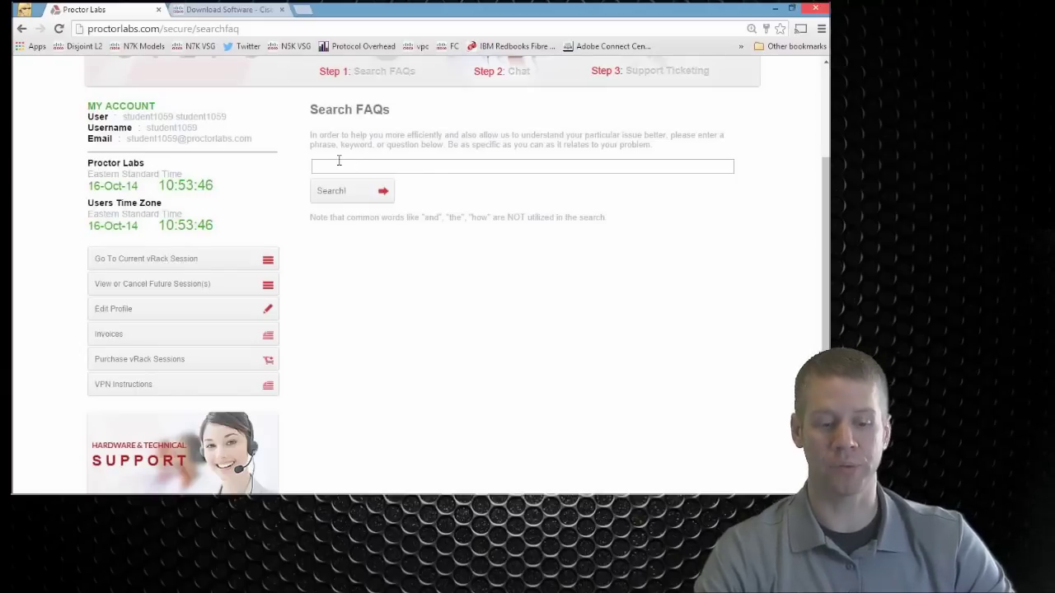
pyautogui.scroll(-3, 377, 247)
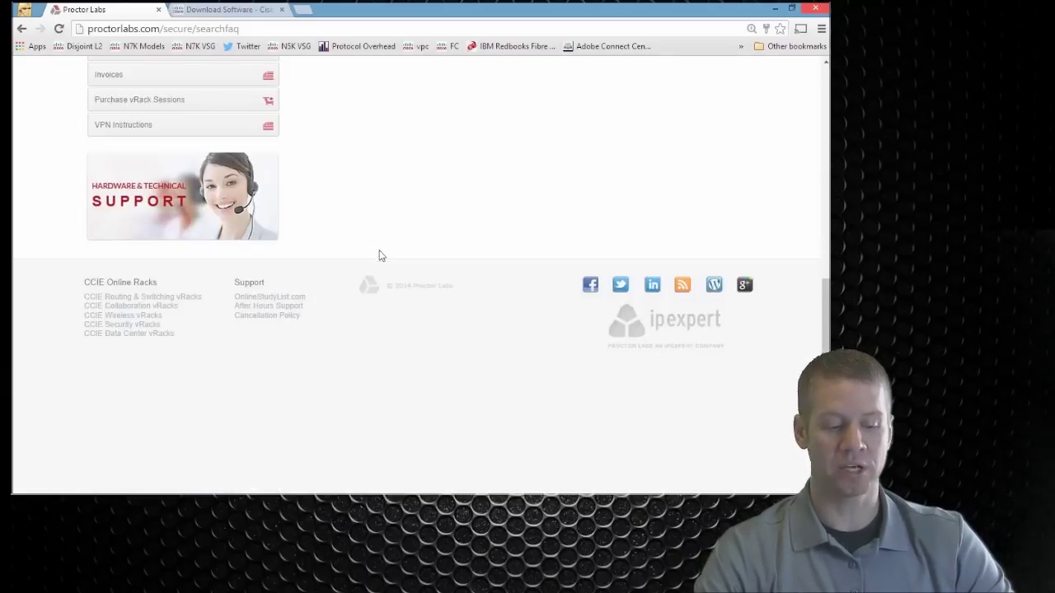
pyautogui.scroll(5, 380, 256)
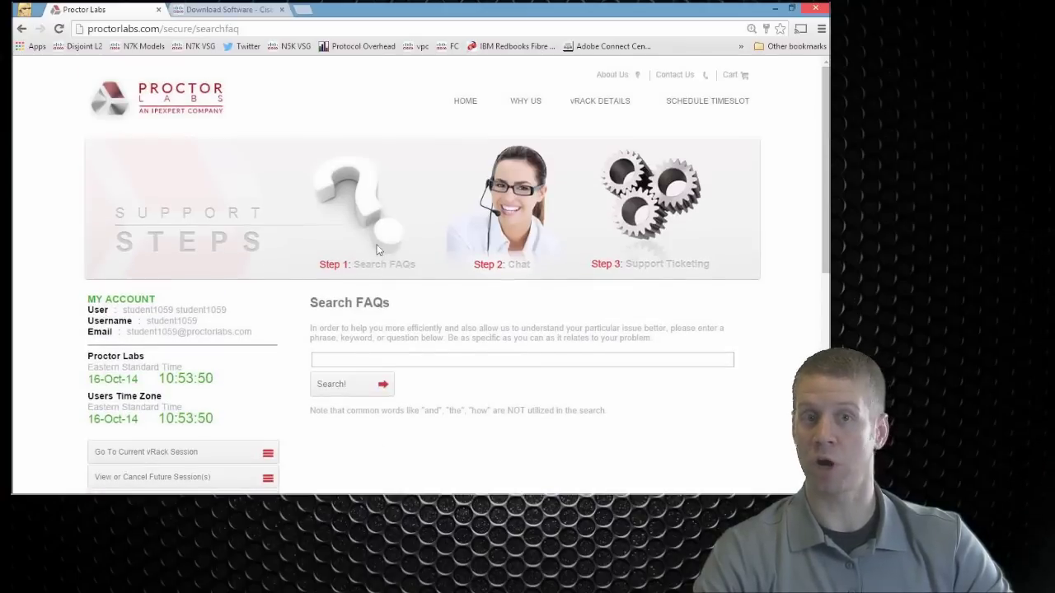